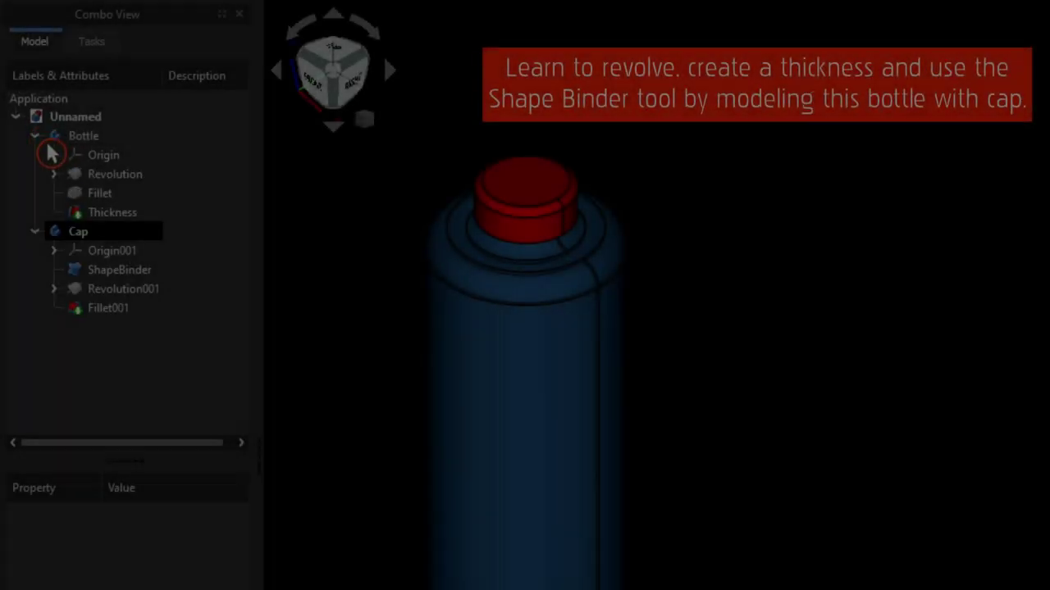
# - Open the finished bottle's profile sketch, inspect its height dimension, and leave the Sketcher
pyautogui.click(54, 174)
pyautogui.click(115, 197)
pyautogui.doubleClick(115, 197)
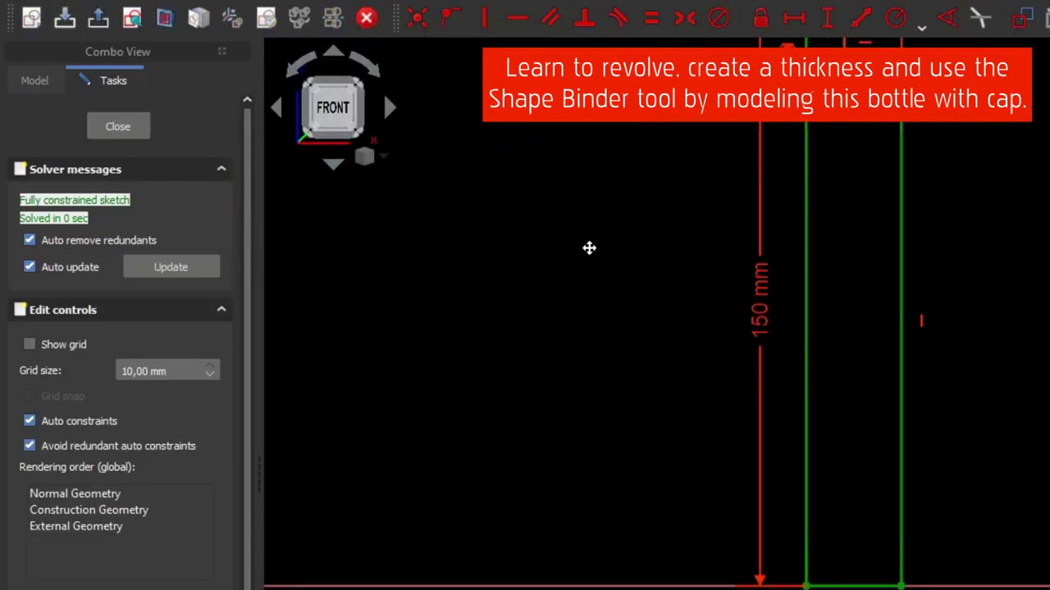
pyautogui.doubleClick(494, 281)
pyautogui.press('Escape')
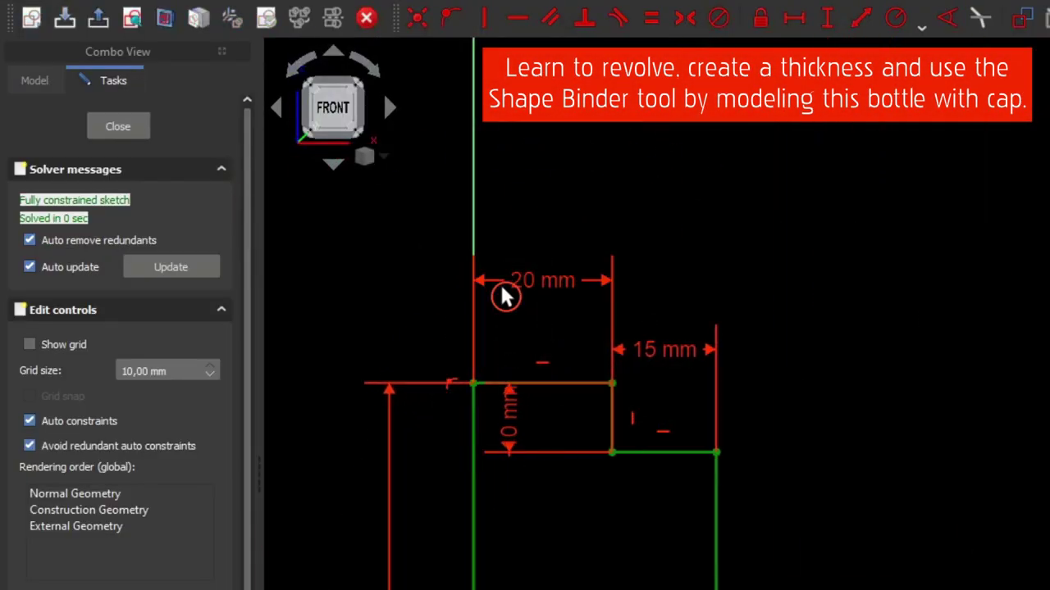
pyautogui.click(125, 129)
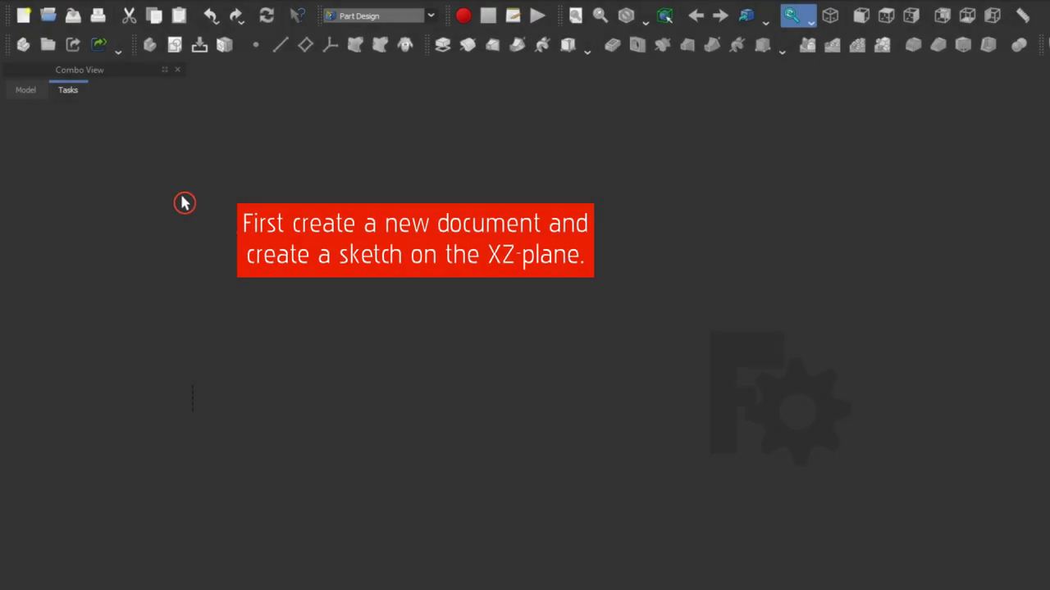
# - Create a new document in isometric view and start a sketch on the XZ_Plane
pyautogui.click(25, 16)
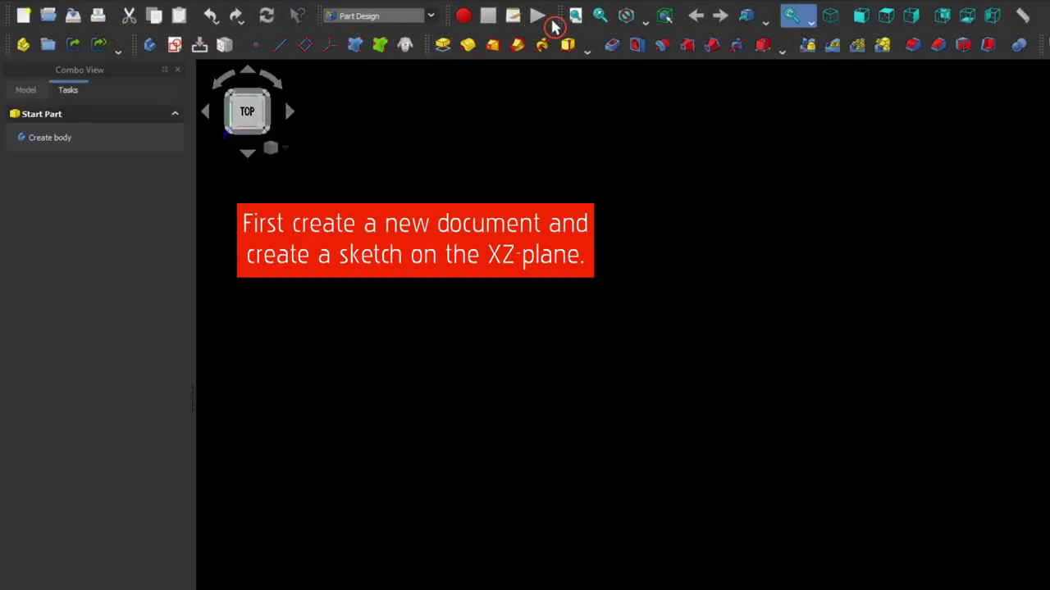
pyautogui.click(830, 16)
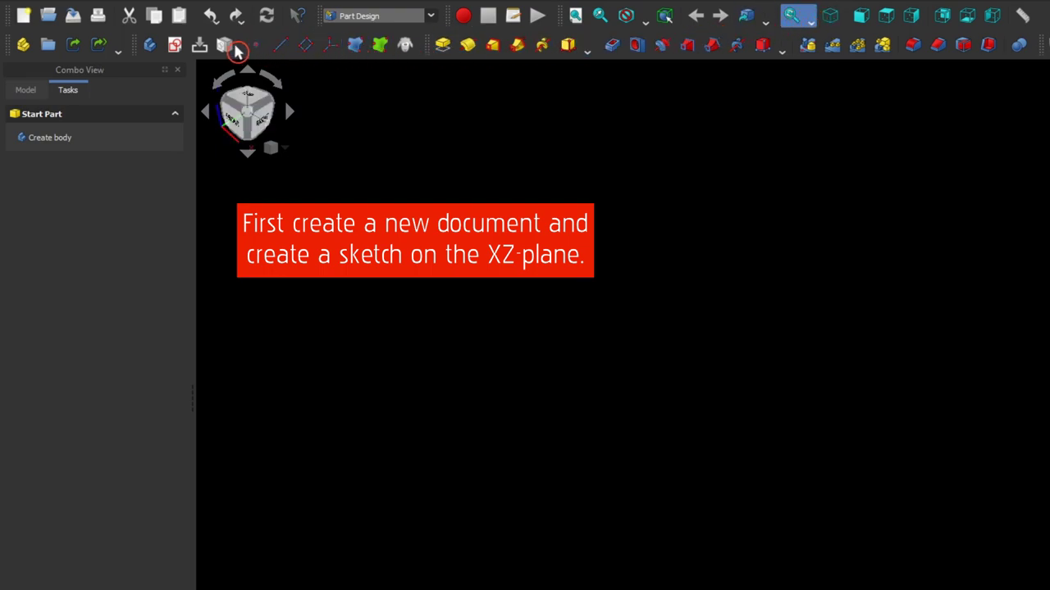
pyautogui.click(199, 46)
pyautogui.click(180, 47)
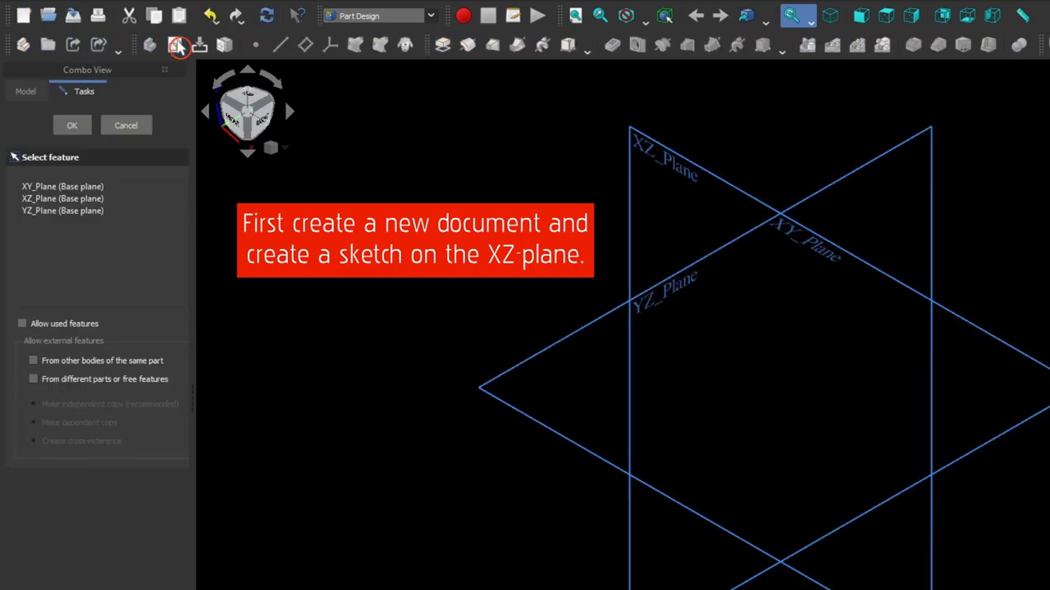
pyautogui.click(646, 143)
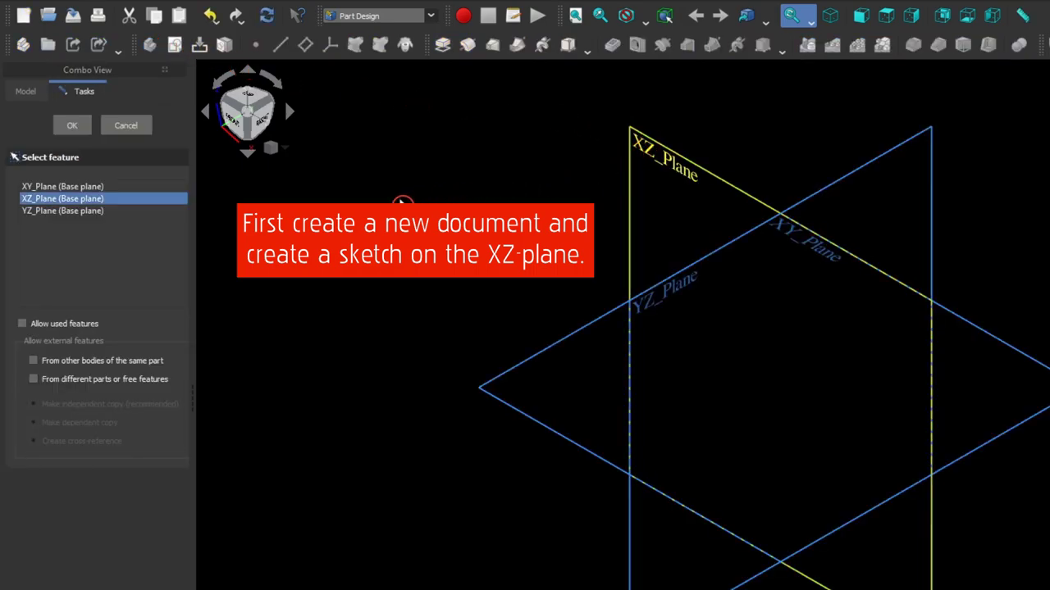
pyautogui.click(76, 127)
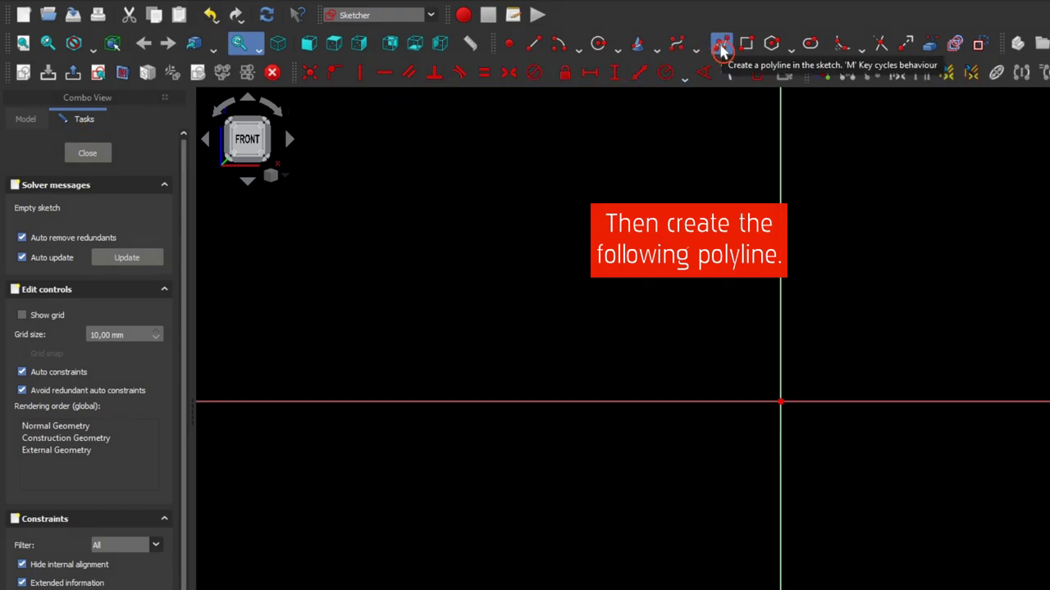
# - Draw a closed polyline from the origin, up the vertical axis, through a stepped neck and shoulder, and back along the baseline
pyautogui.click(721, 47)
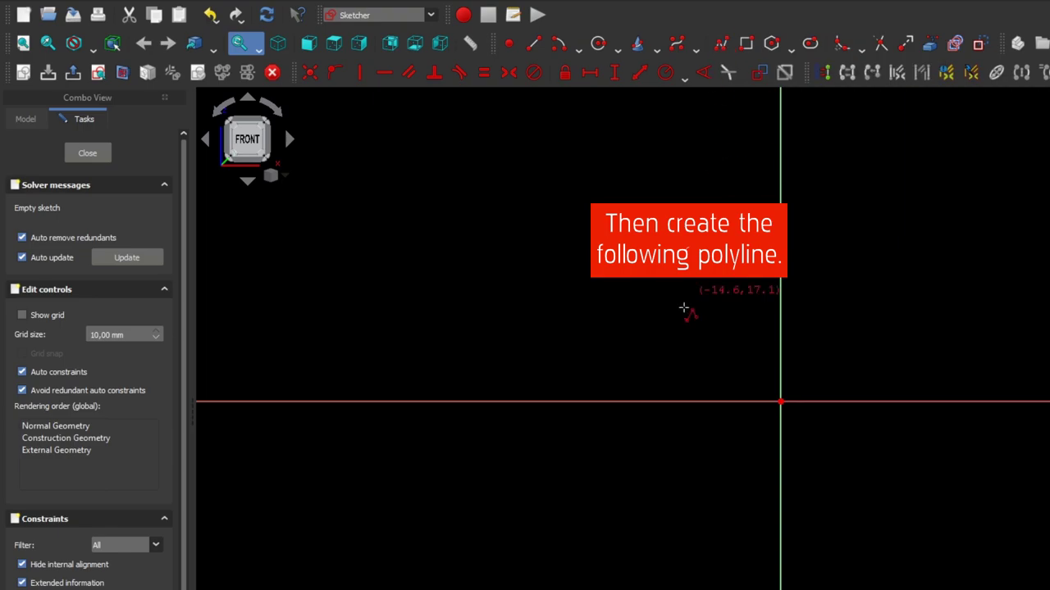
pyautogui.moveTo(687, 307); pyautogui.dragTo(367, 365, button='middle')
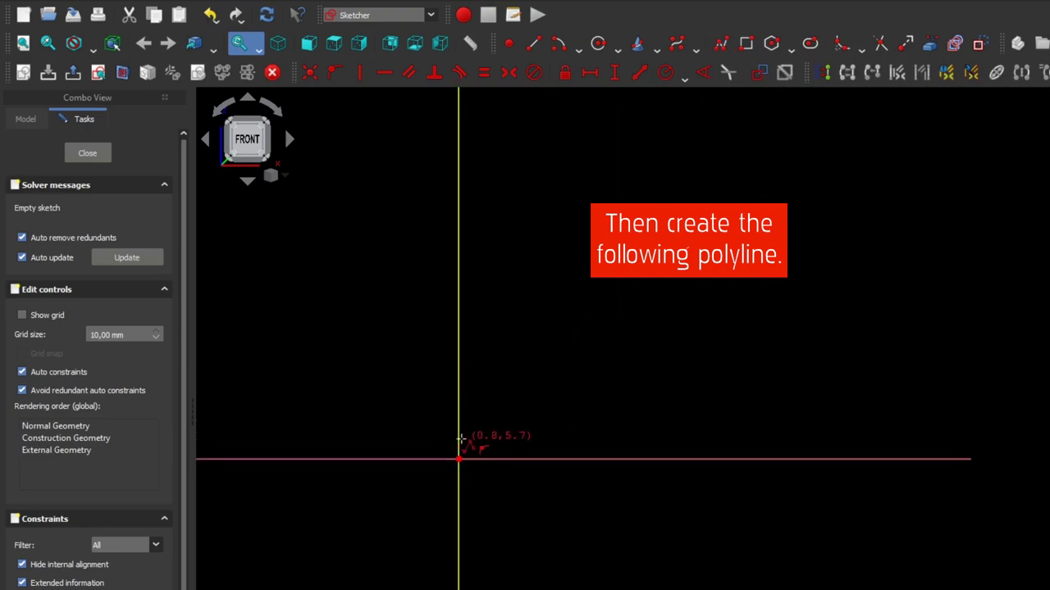
pyautogui.click(458, 459)
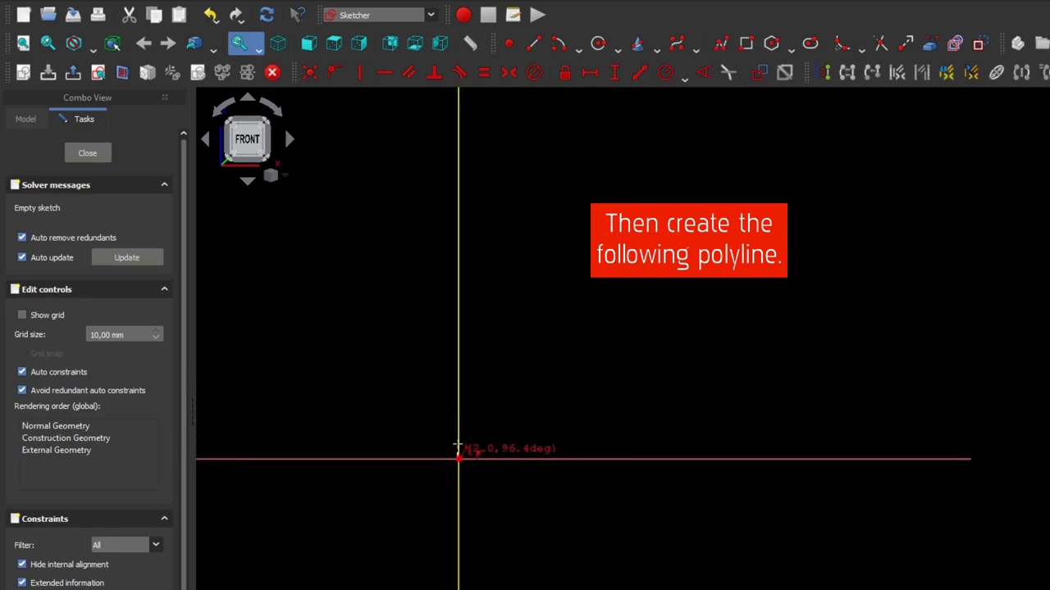
pyautogui.scroll(4, 459, 246)
pyautogui.moveTo(449, 390)
pyautogui.mouseDown(button='middle')
pyautogui.moveTo(398, 363)
pyautogui.moveTo(383, 339)
pyautogui.mouseUp(button='middle')
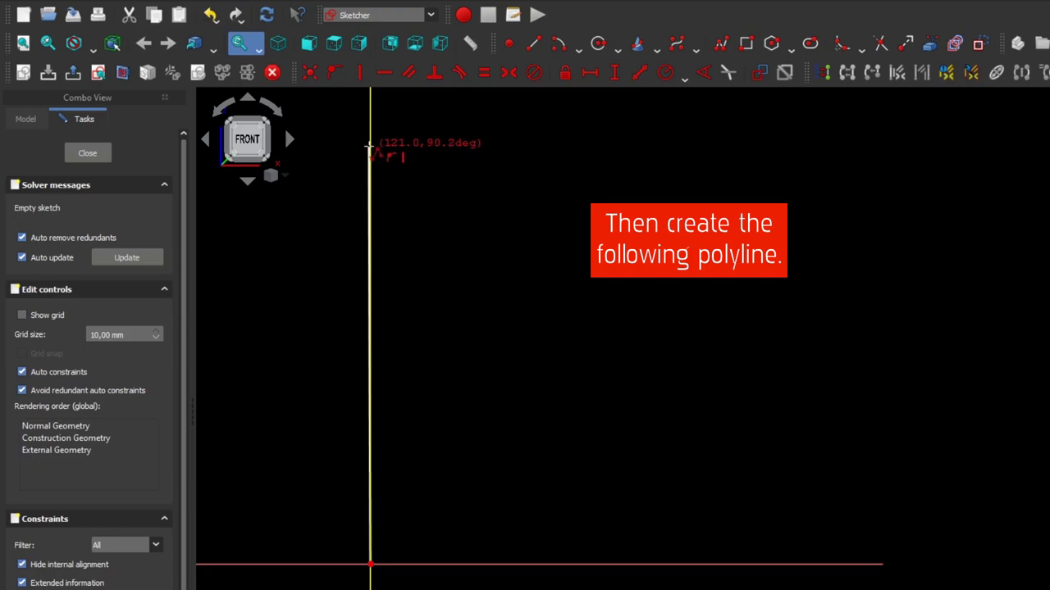
pyautogui.click(370, 147)
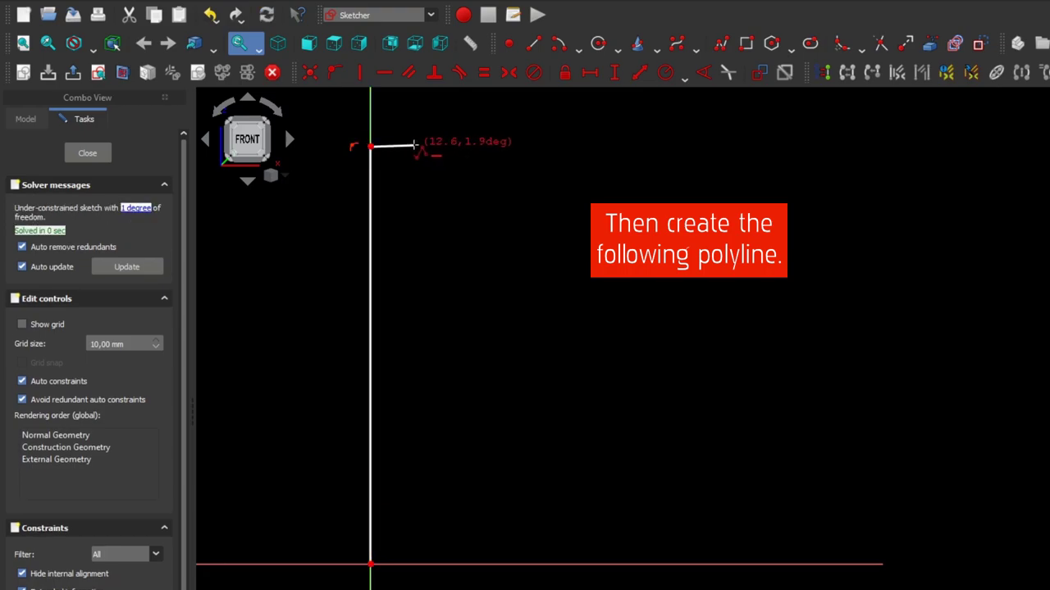
pyautogui.click(414, 146)
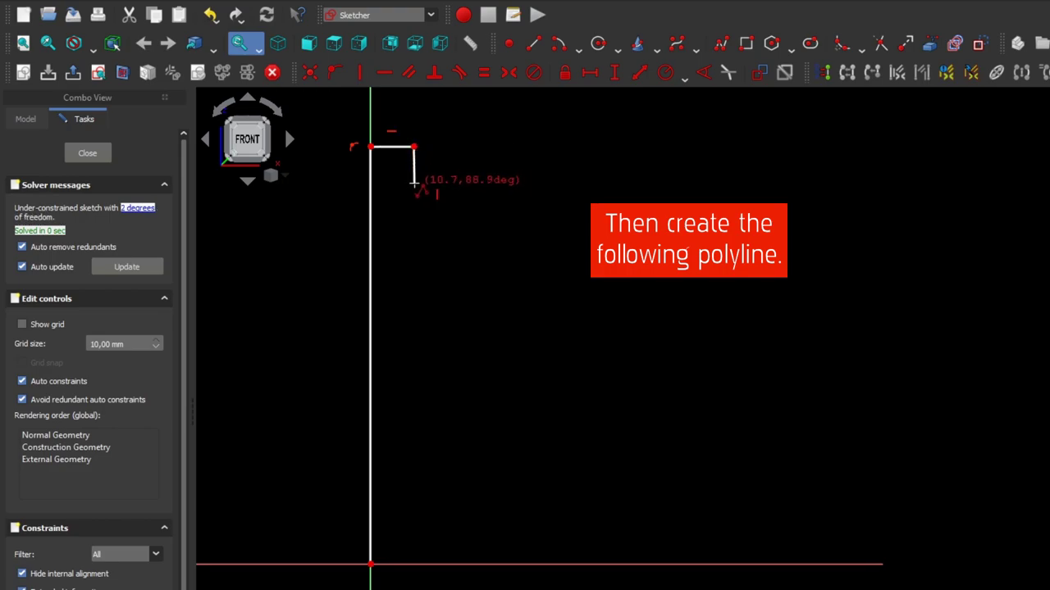
pyautogui.click(414, 182)
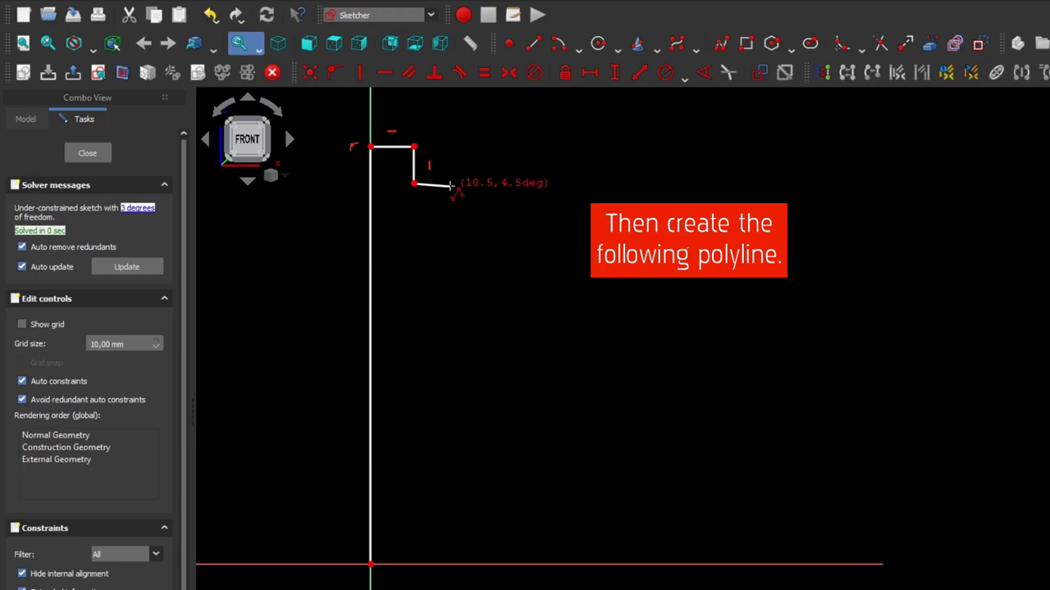
pyautogui.click(450, 187)
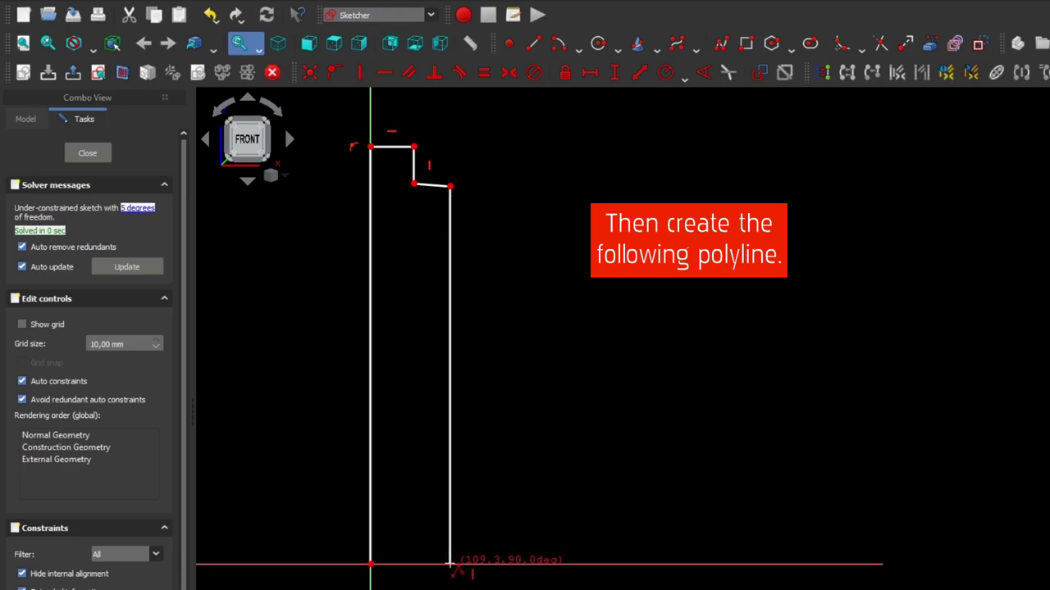
pyautogui.click(450, 565)
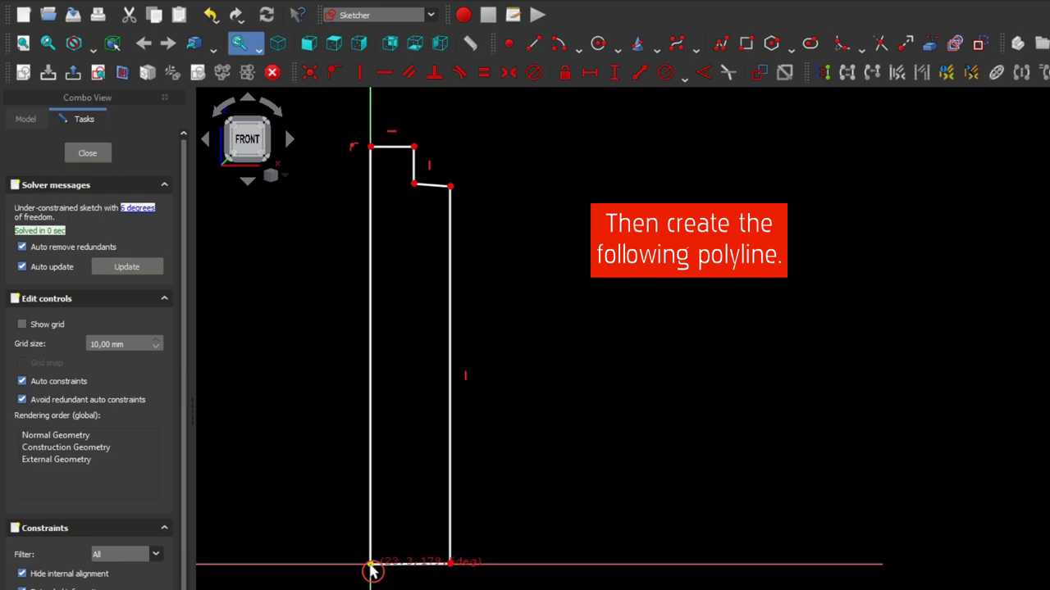
pyautogui.click(371, 564)
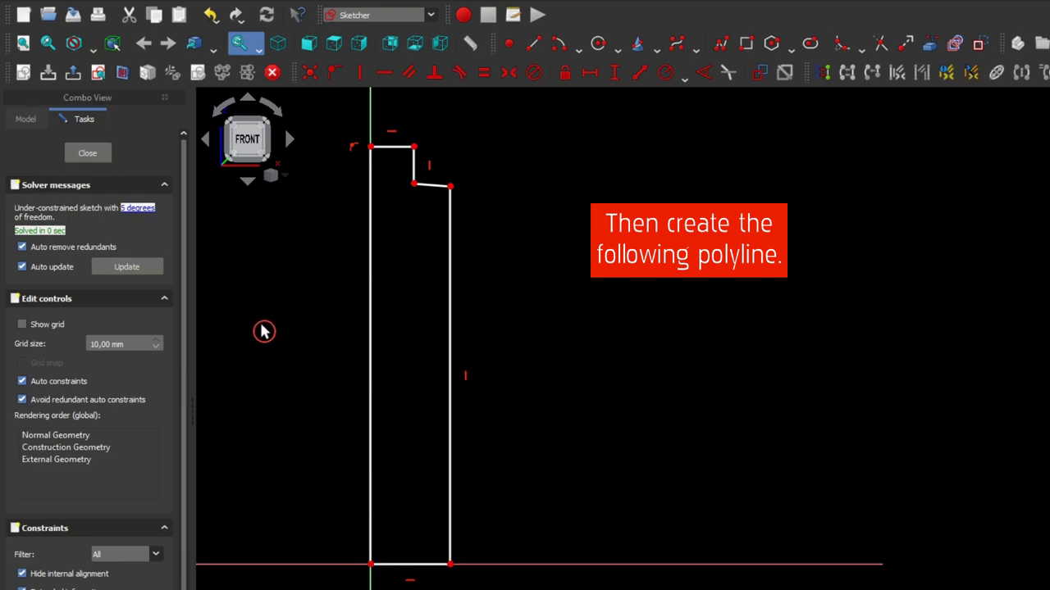
pyautogui.moveTo(265, 330); pyautogui.dragTo(328, 339, button='middle')
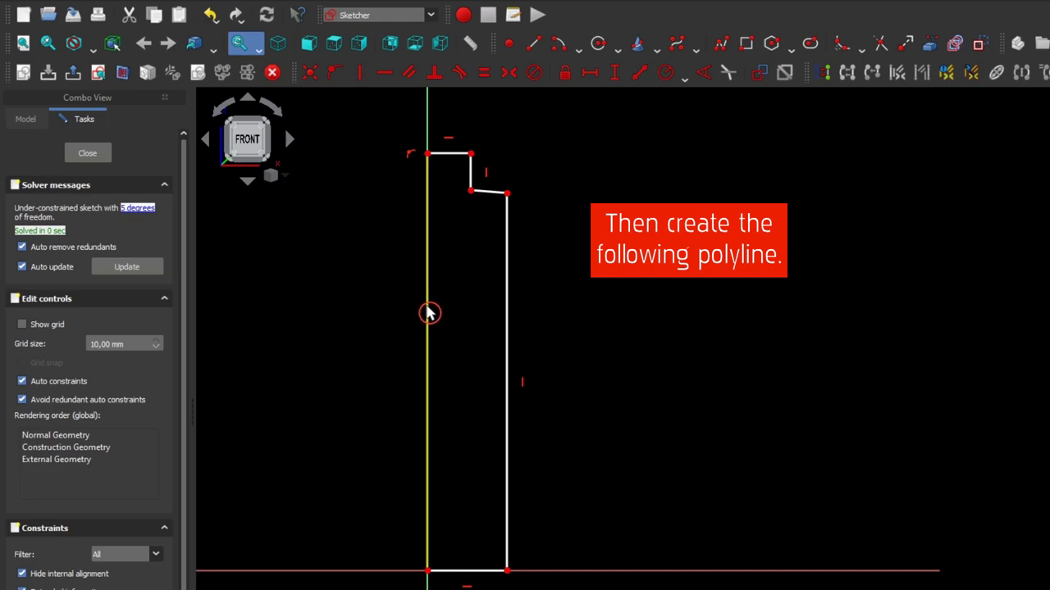
# - Constrain the tall line on the vertical axis to a 150 mm height
pyautogui.click(427, 312)
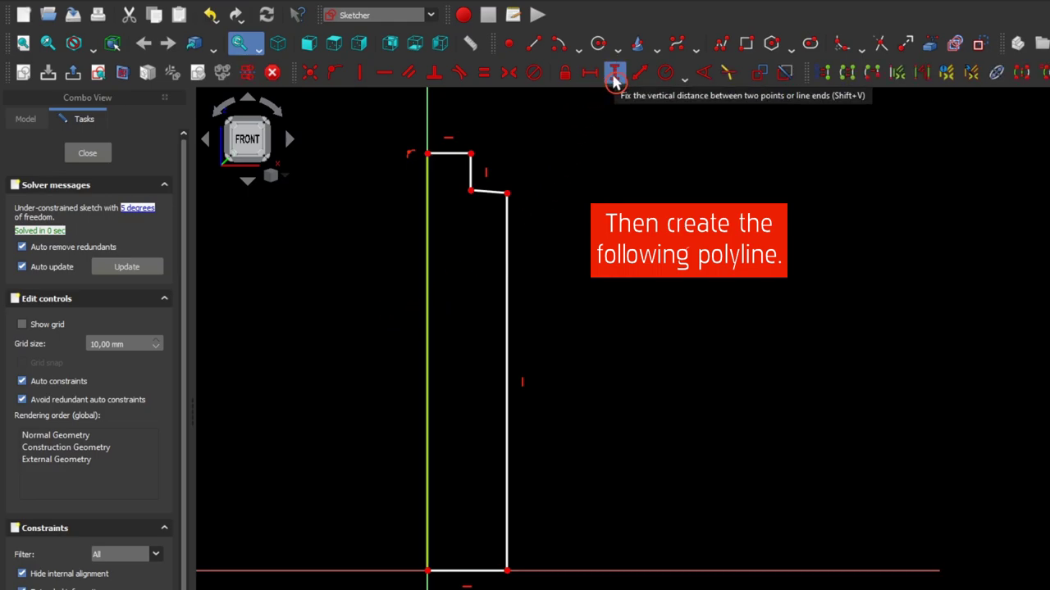
pyautogui.click(614, 79)
pyautogui.write('150')
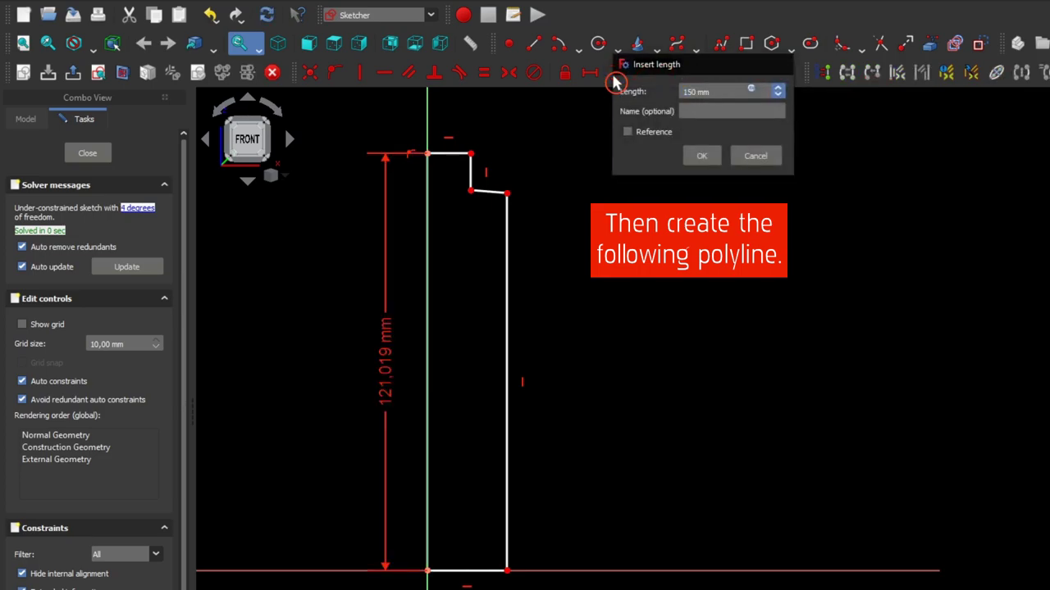
pyautogui.press('Return')
pyautogui.scroll(-1, 587, 205)
pyautogui.moveTo(586, 205); pyautogui.dragTo(562, 301, button='middle')
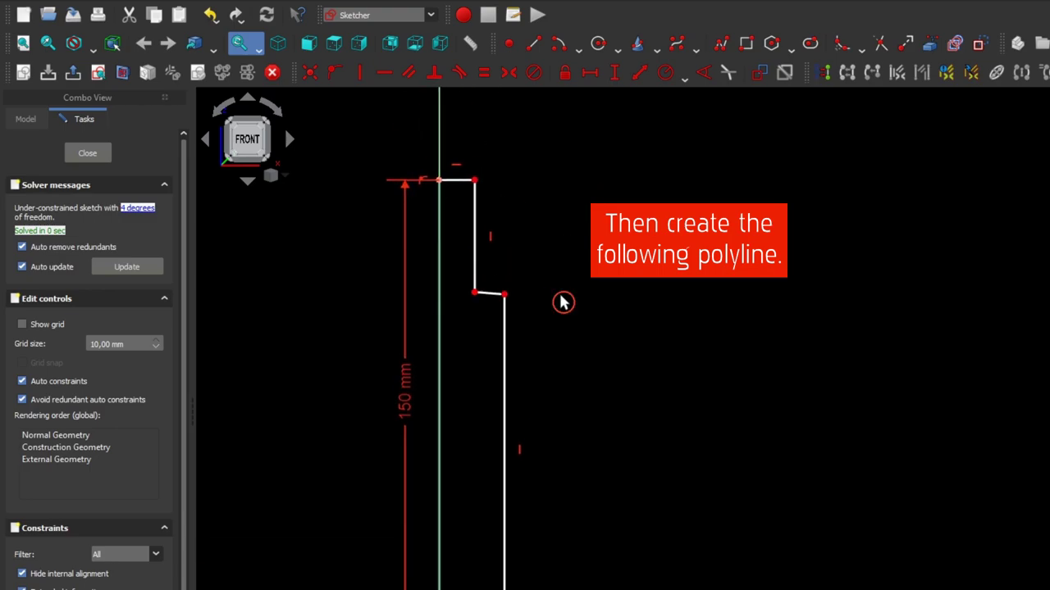
# - Make the neck step segment horizontal and give the top neck segment a 10 mm width
pyautogui.click(491, 295)
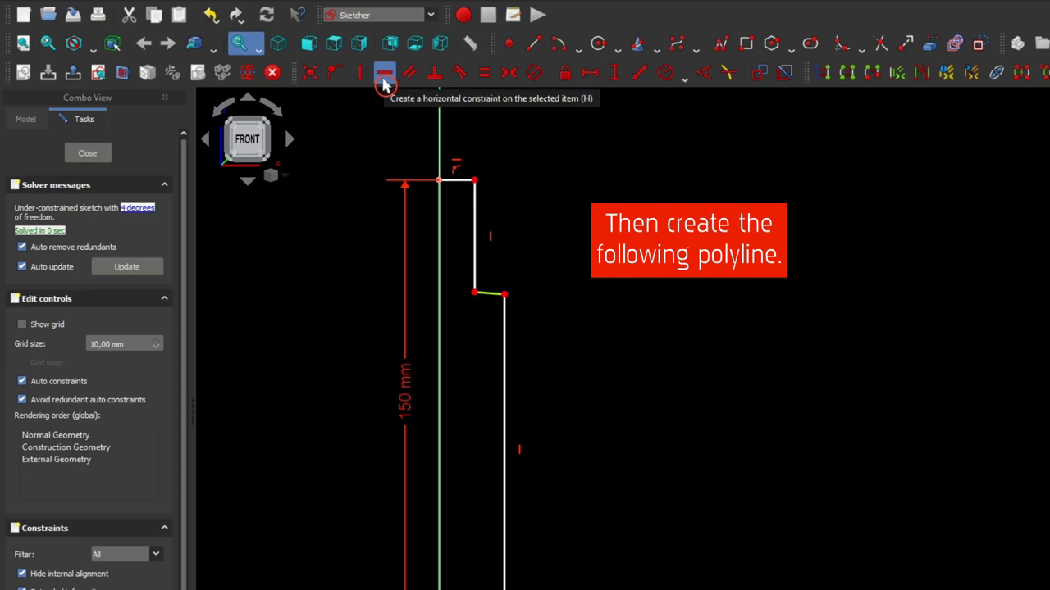
pyautogui.click(384, 74)
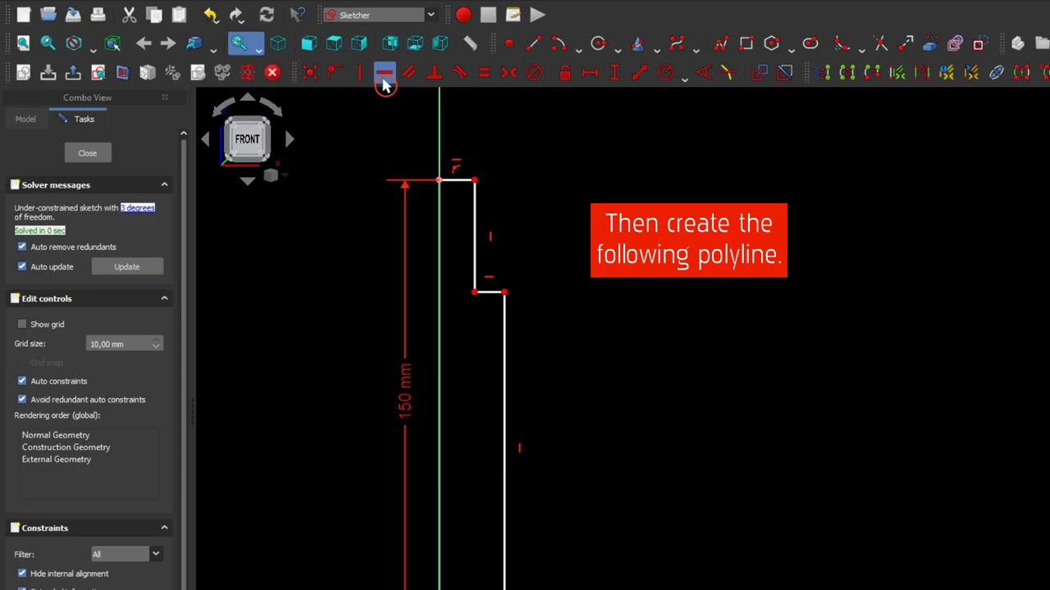
pyautogui.click(457, 181)
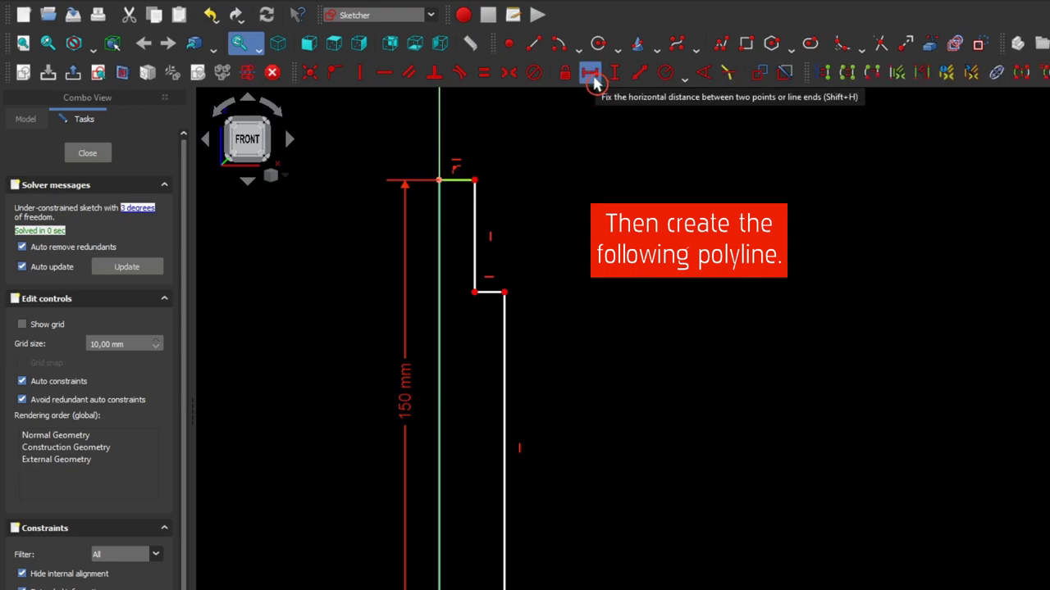
pyautogui.click(591, 74)
pyautogui.press('Return')
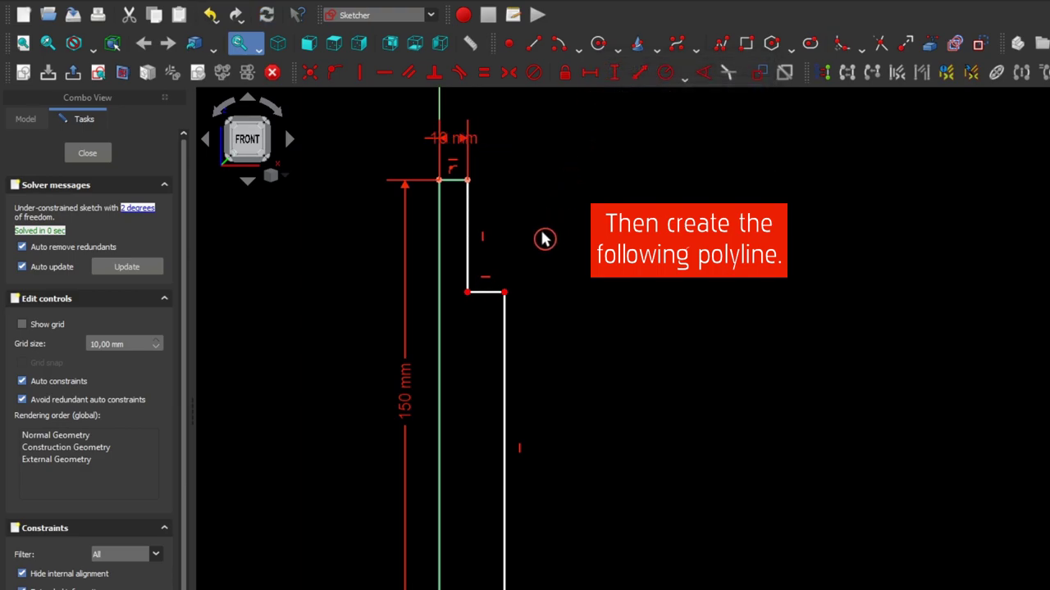
# - Dimension the vertical neck segment at 10 mm and the horizontal neck segment at 15 mm
pyautogui.click(471, 261)
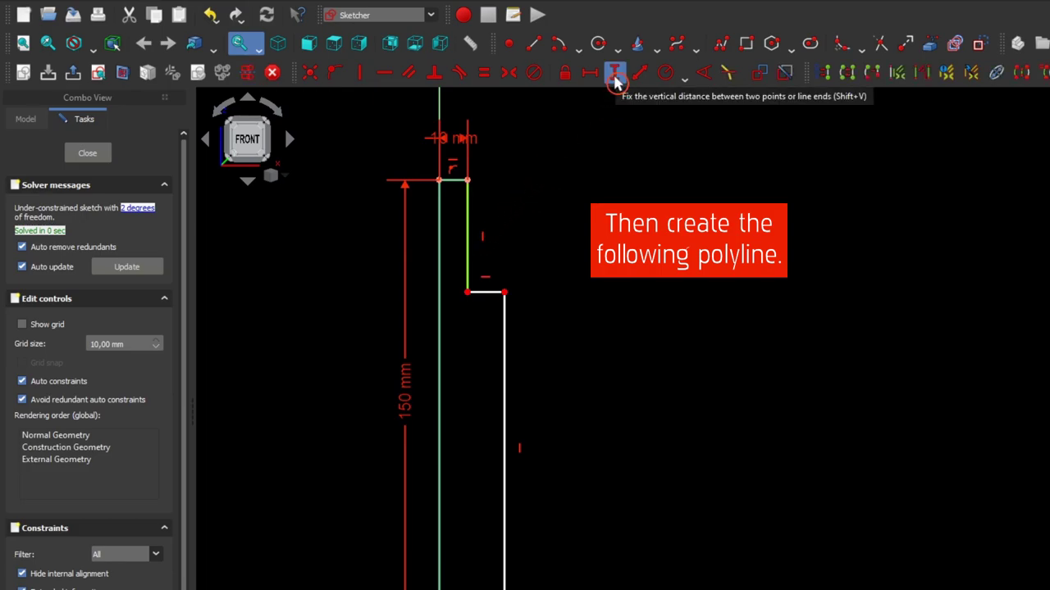
pyautogui.click(614, 75)
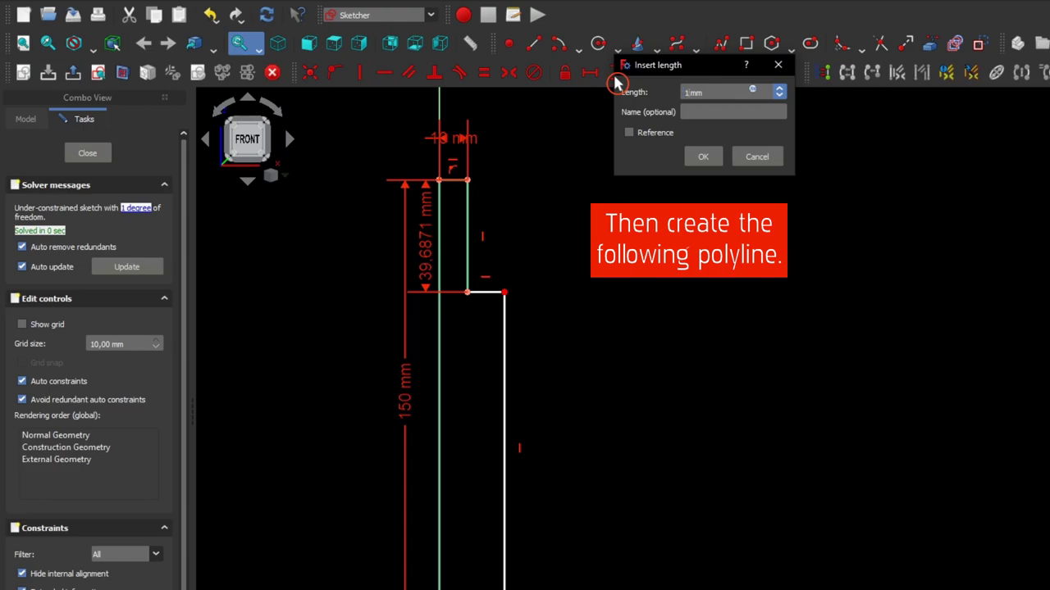
pyautogui.press('Return')
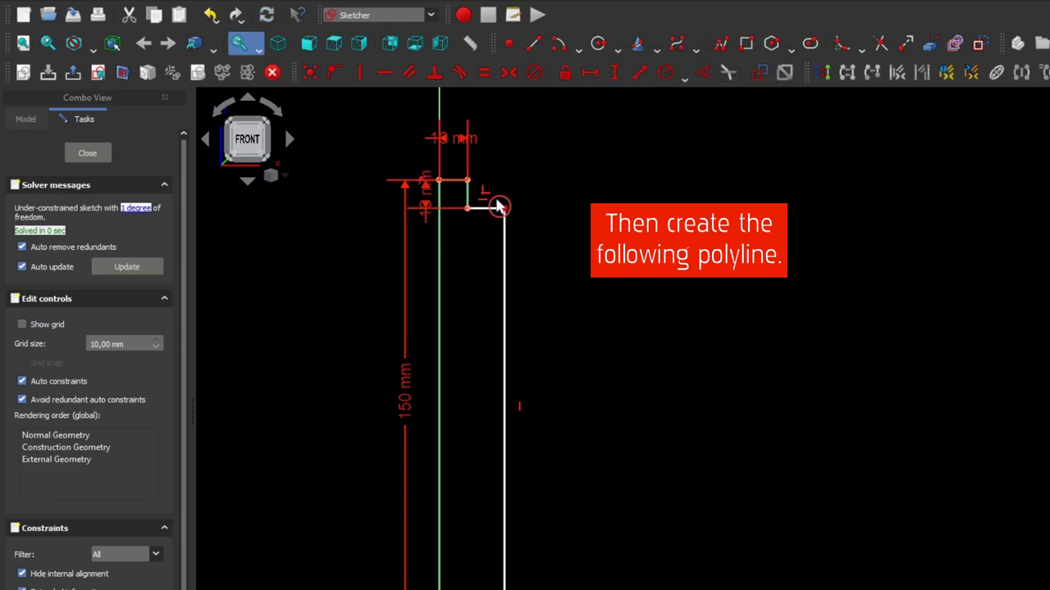
pyautogui.click(494, 212)
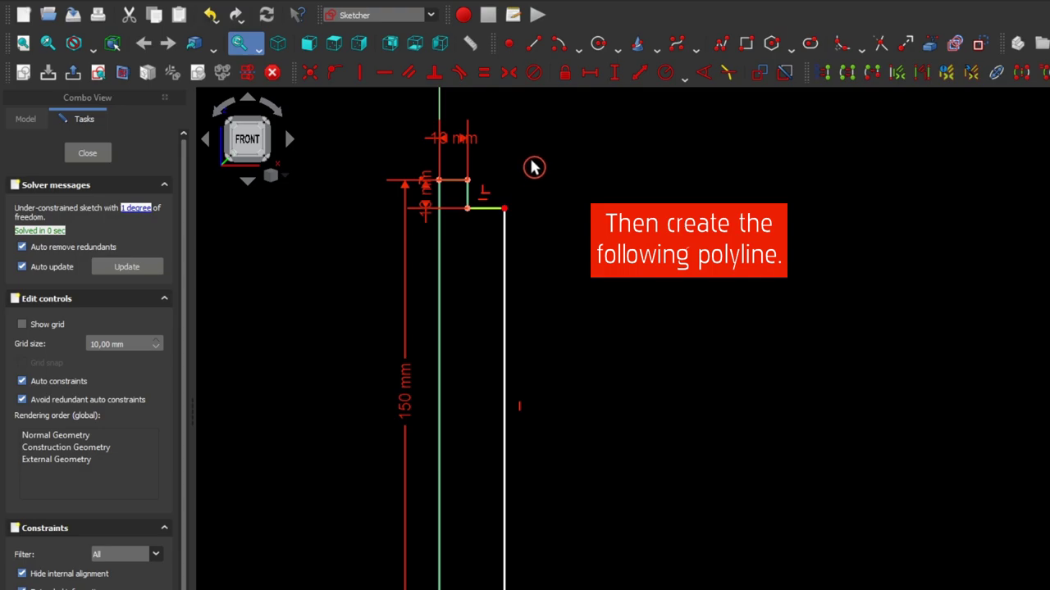
pyautogui.click(590, 74)
pyautogui.write('15')
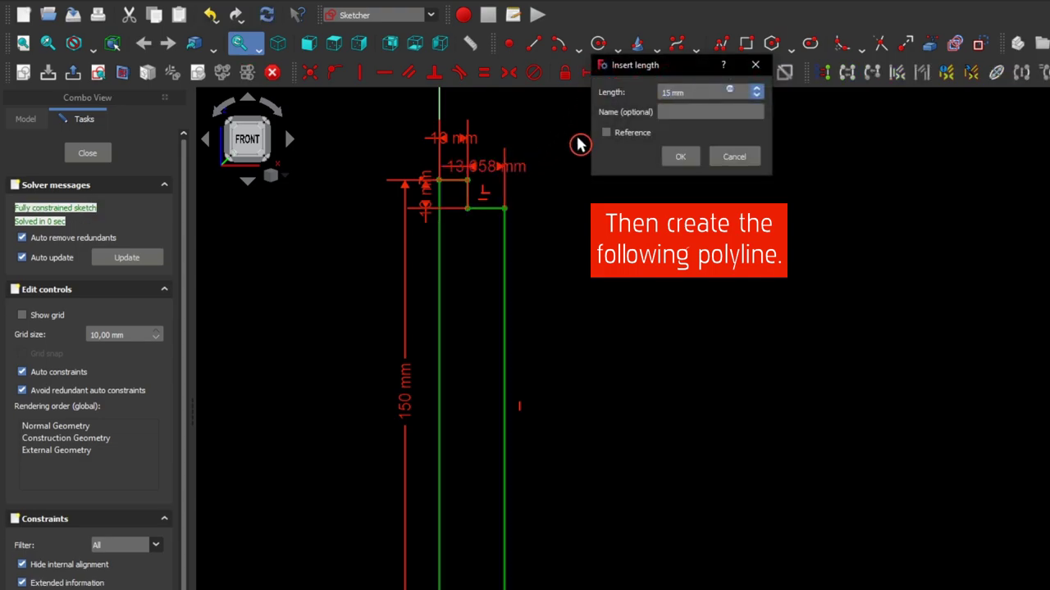
pyautogui.press('Return')
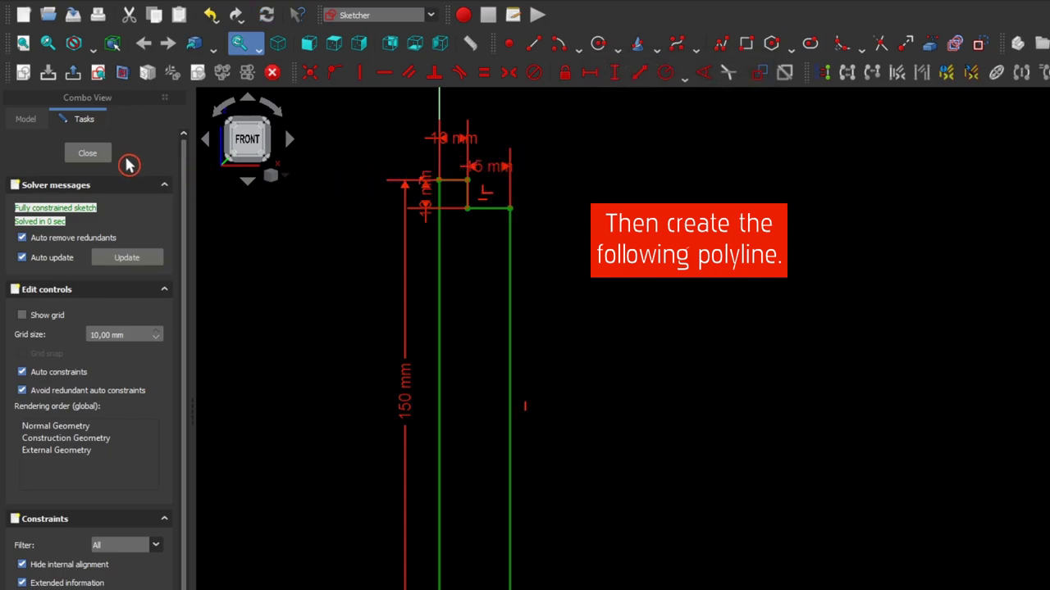
# - Close the sketch and rename the Body to Bottle in the model tree
pyautogui.click(94, 159)
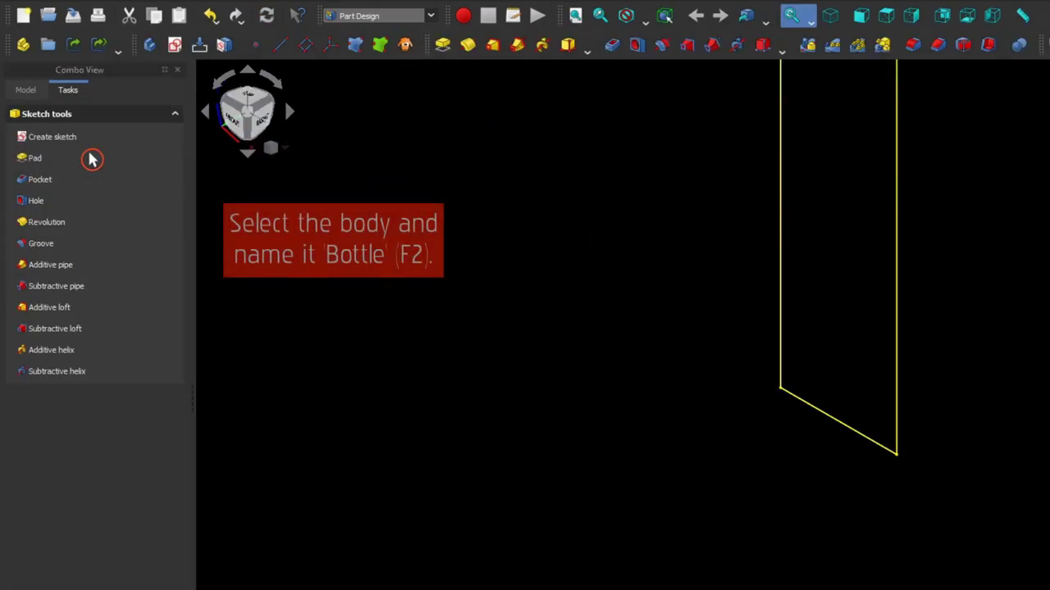
pyautogui.moveTo(447, 226)
pyautogui.mouseDown(button='middle')
pyautogui.moveTo(224, 424)
pyautogui.moveTo(267, 439)
pyautogui.mouseUp(button='middle')
pyautogui.click(27, 89)
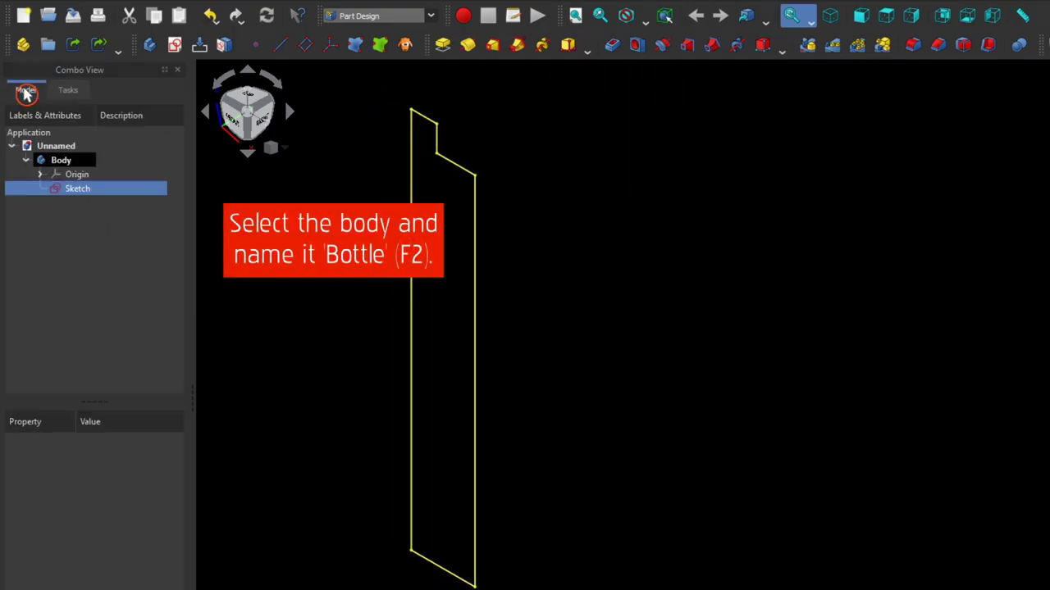
pyautogui.click(62, 161)
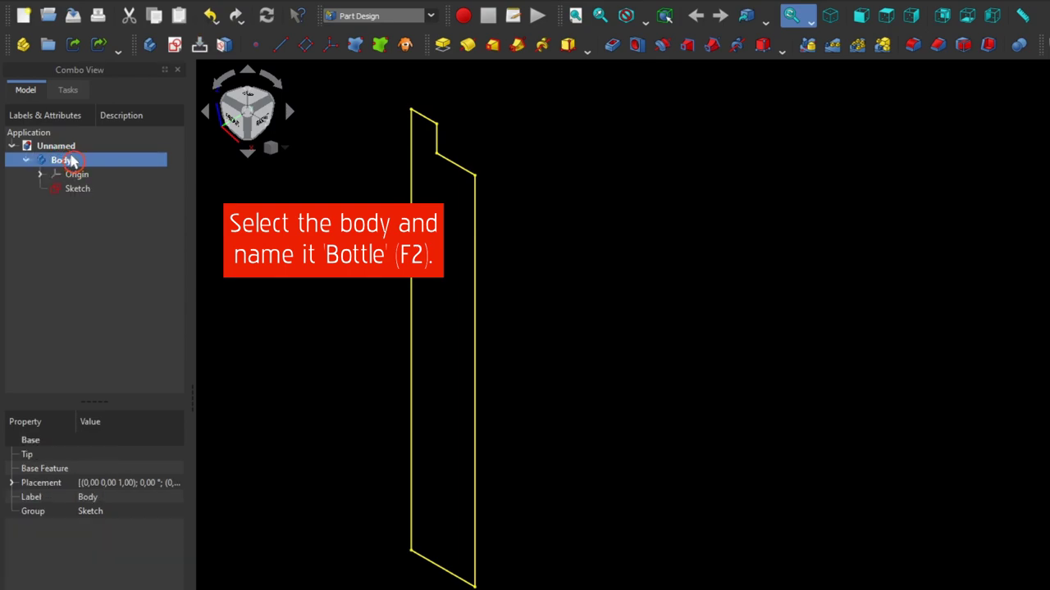
pyautogui.press('F2')
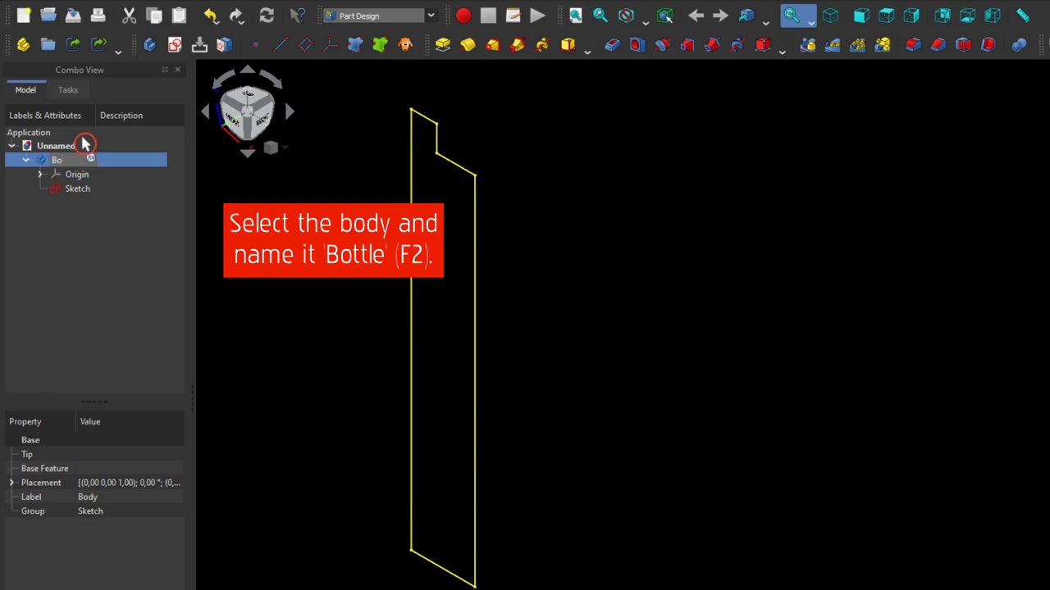
pyautogui.write('ttle')
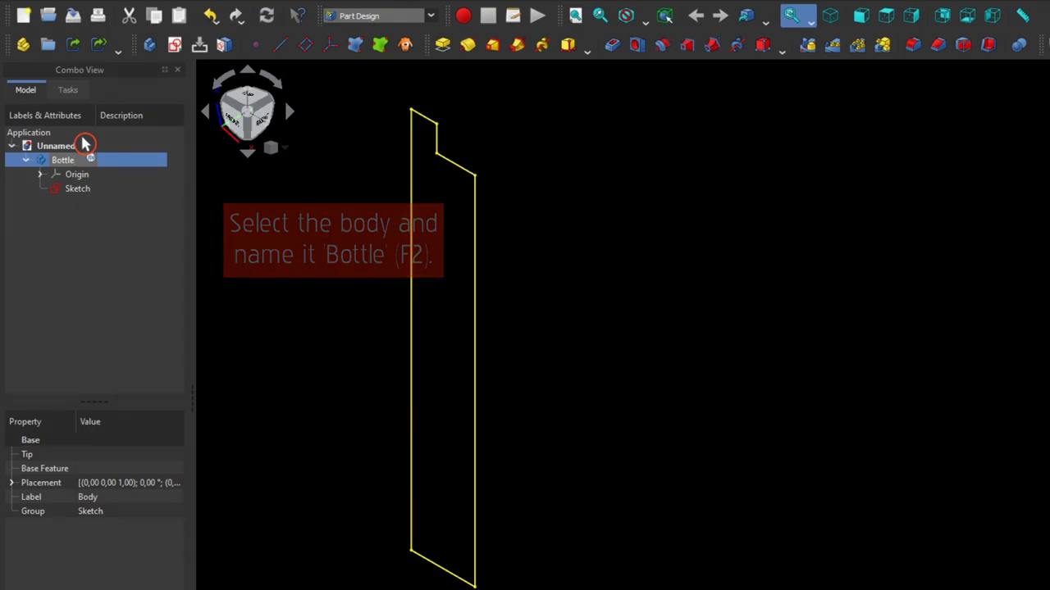
pyautogui.press('Return')
# - Give the Bottle body a light blue #55aaff shape colour and 80% transparency
pyautogui.hotkey('ctrl', 'd')
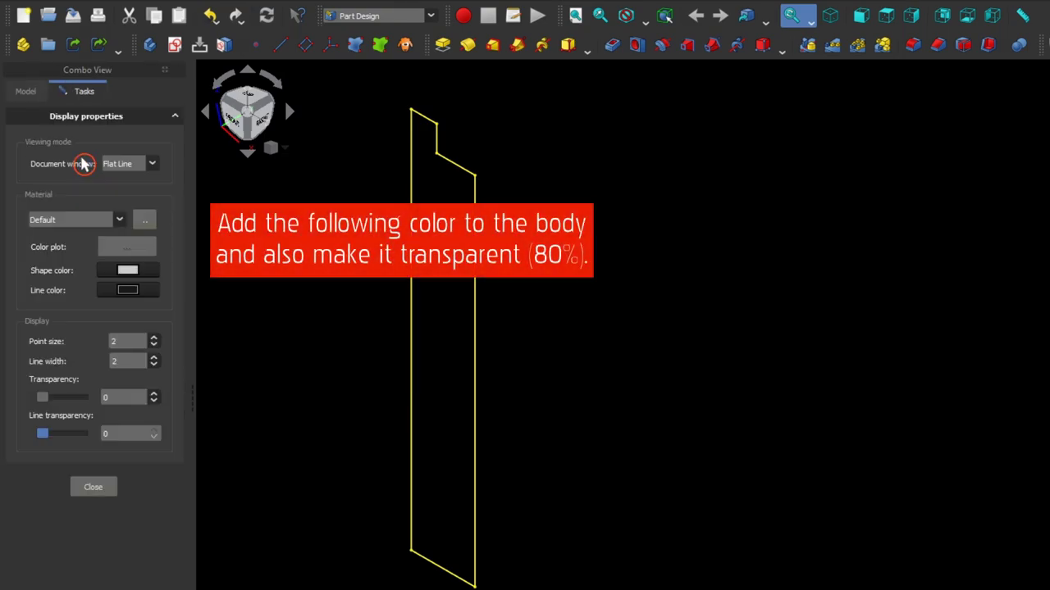
pyautogui.click(131, 274)
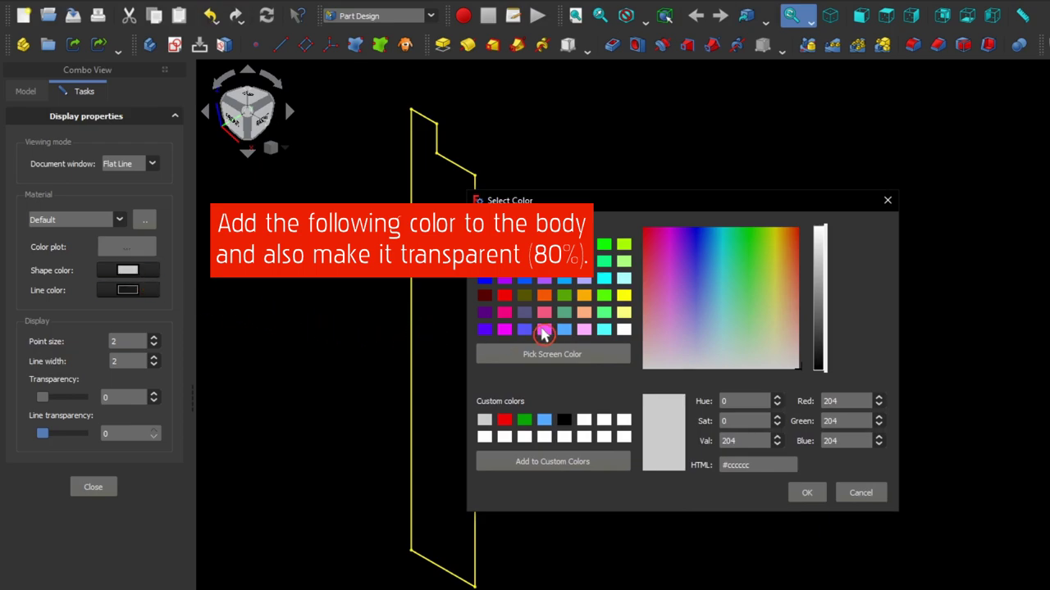
pyautogui.click(565, 330)
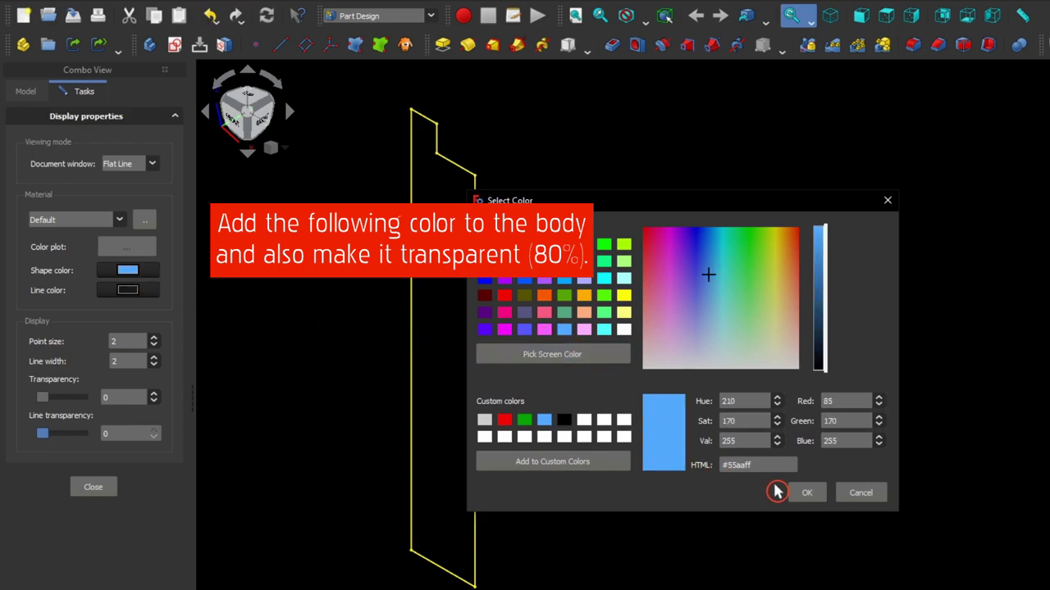
pyautogui.click(808, 495)
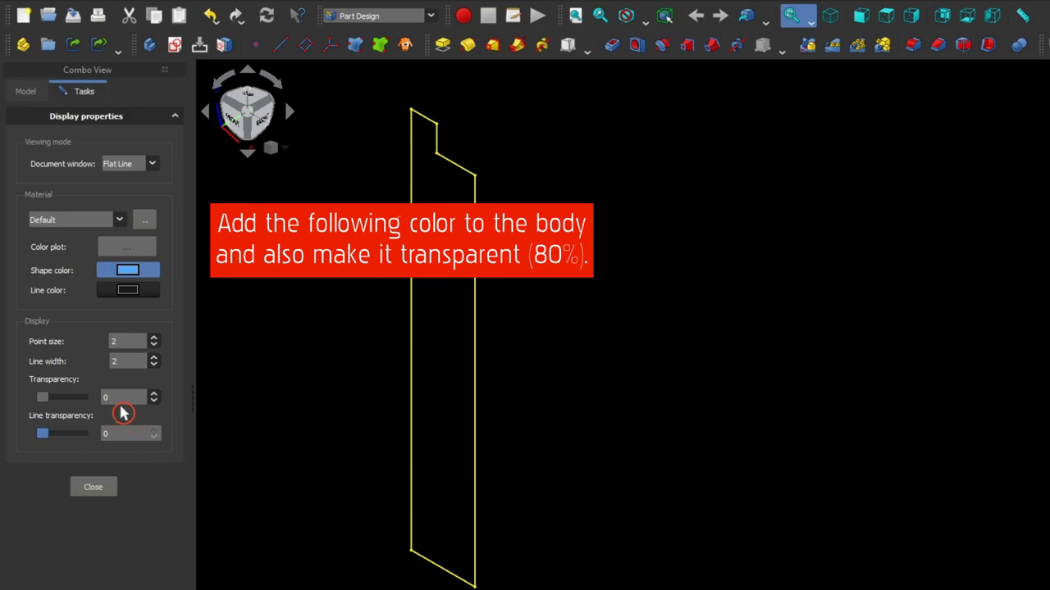
pyautogui.click(116, 399)
pyautogui.write('8')
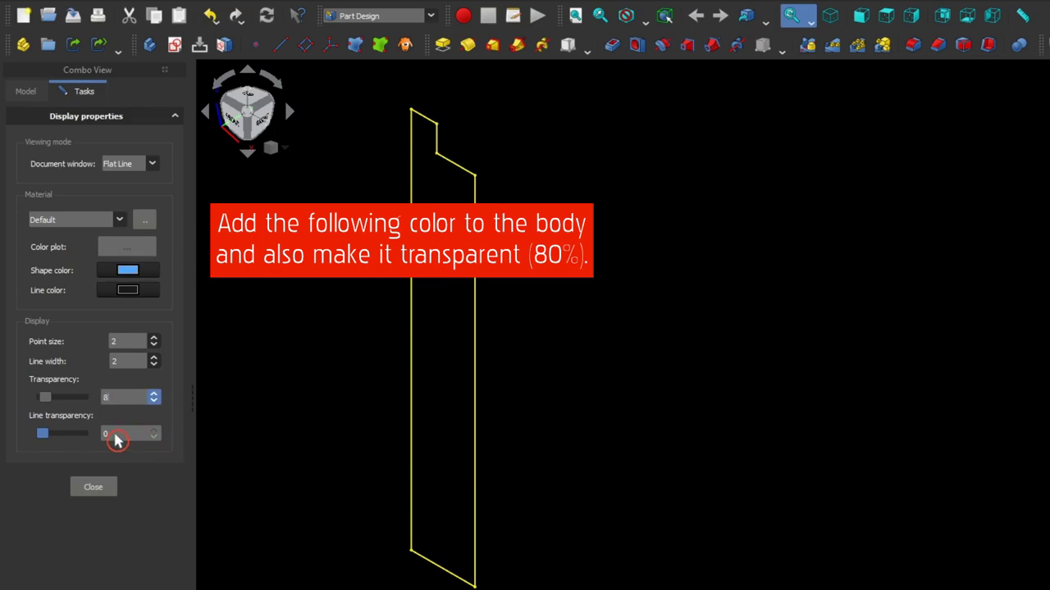
pyautogui.write('0')
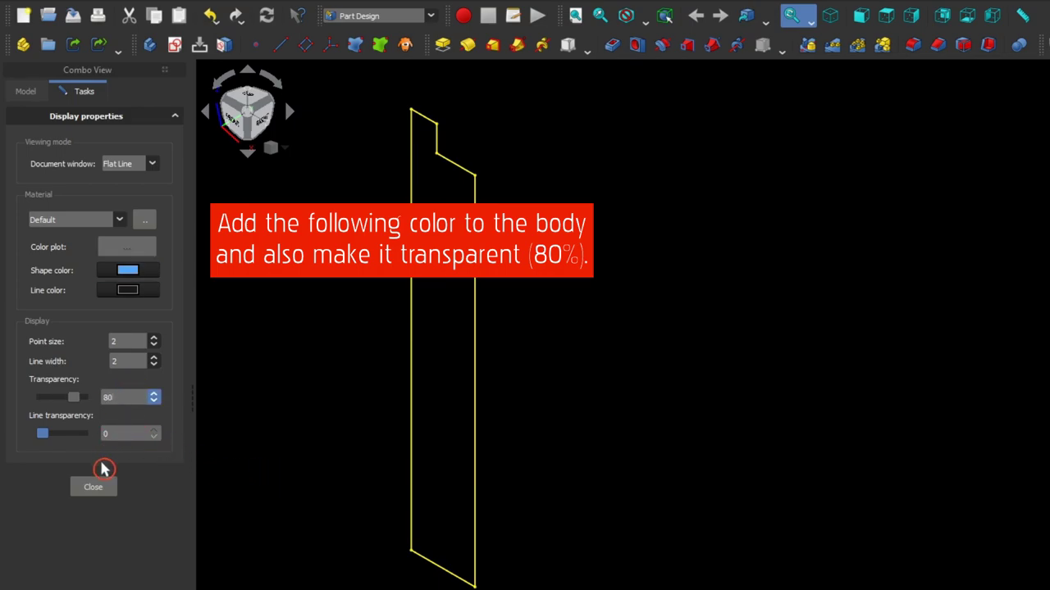
pyautogui.click(93, 484)
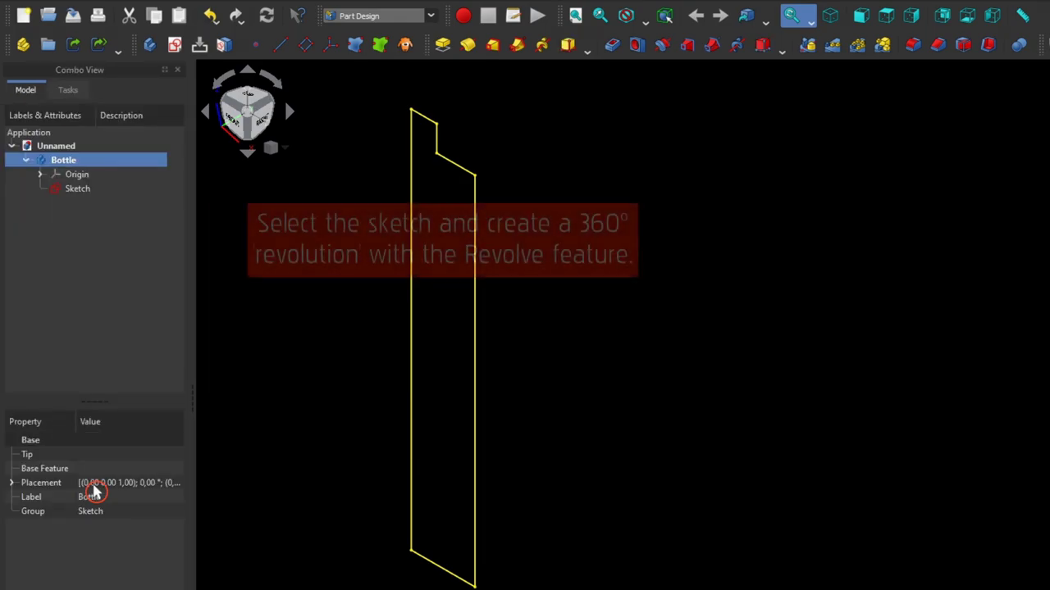
# - Revolve the profile sketch 360° around the vertical sketch axis
pyautogui.click(77, 194)
pyautogui.click(467, 47)
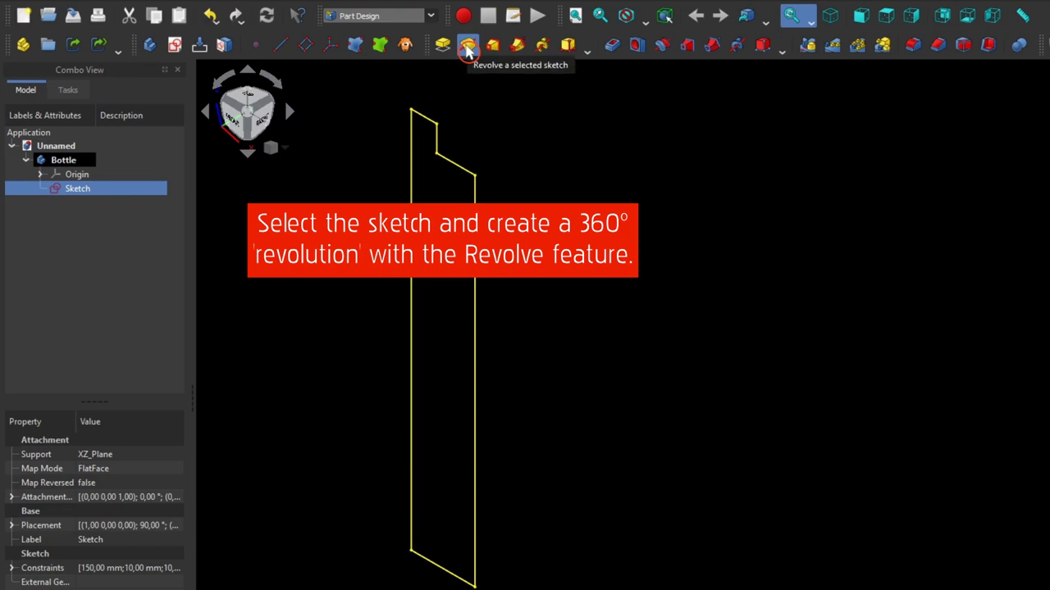
pyautogui.click(468, 47)
pyautogui.moveTo(462, 129); pyautogui.dragTo(583, 142, button='middle')
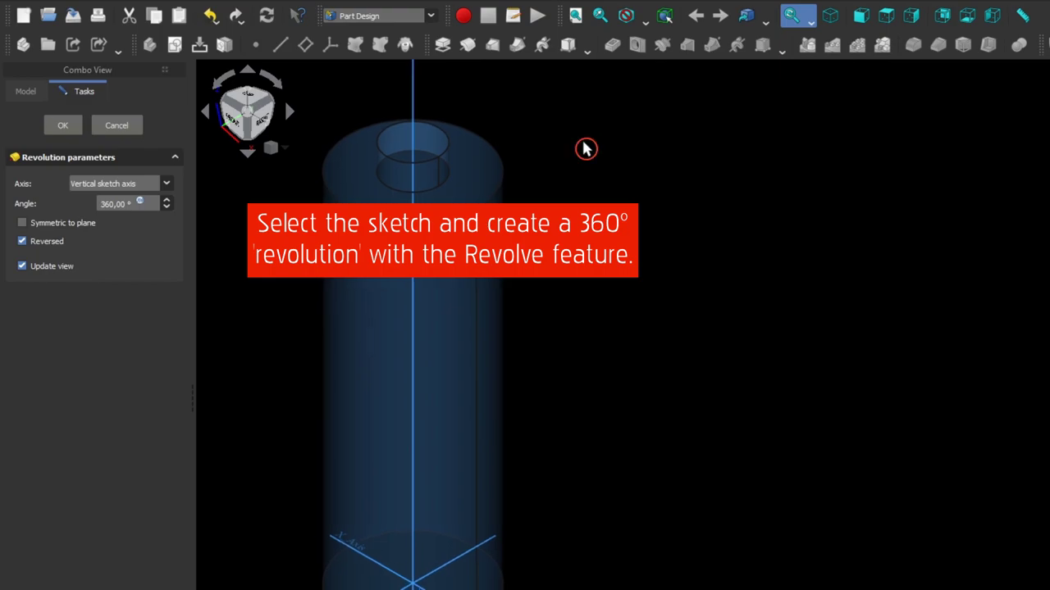
pyautogui.click(63, 129)
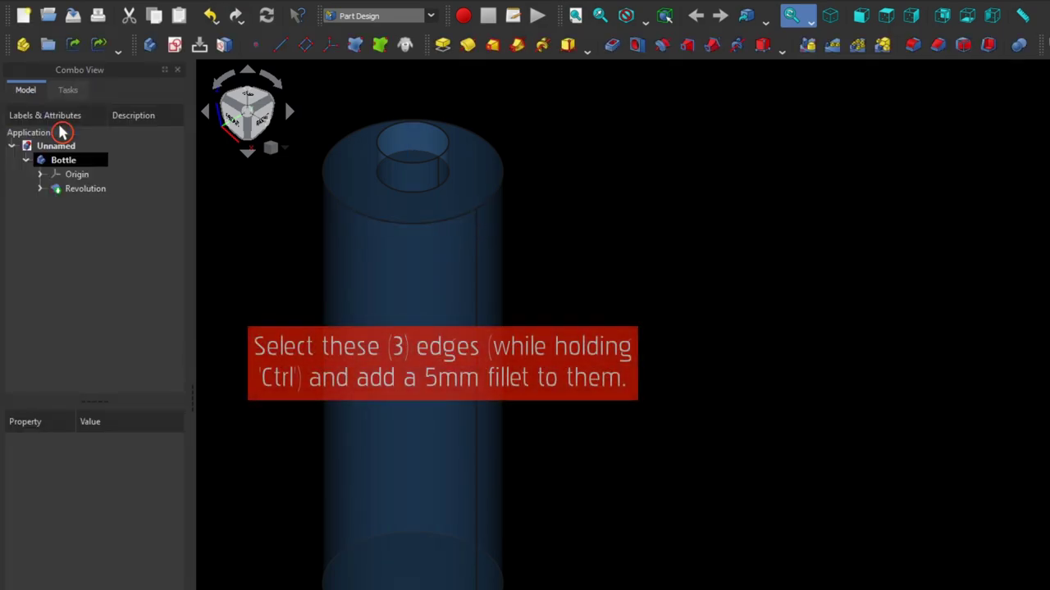
# - Round the bottle's circular shoulder and base edges with a 5 mm fillet
pyautogui.click(387, 185)
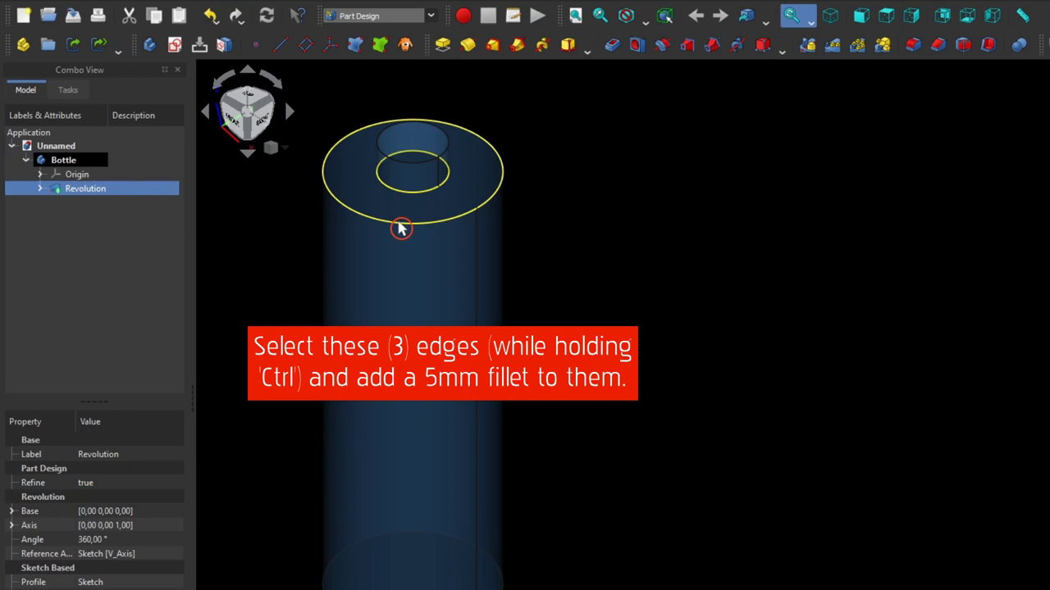
pyautogui.keyDown('ctrl'); pyautogui.click(413, 574); pyautogui.keyUp('ctrl')
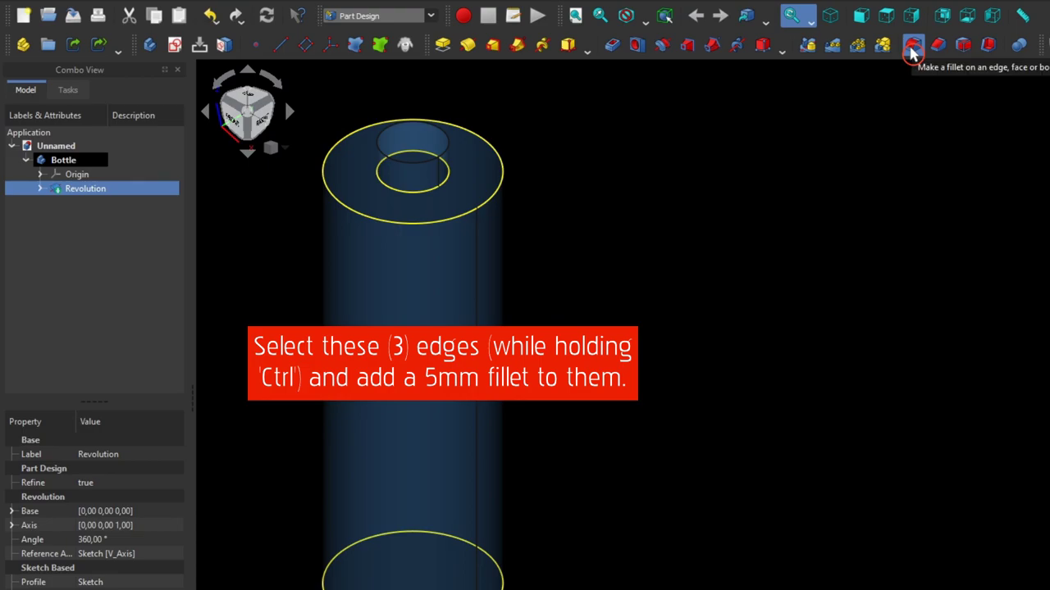
pyautogui.click(912, 49)
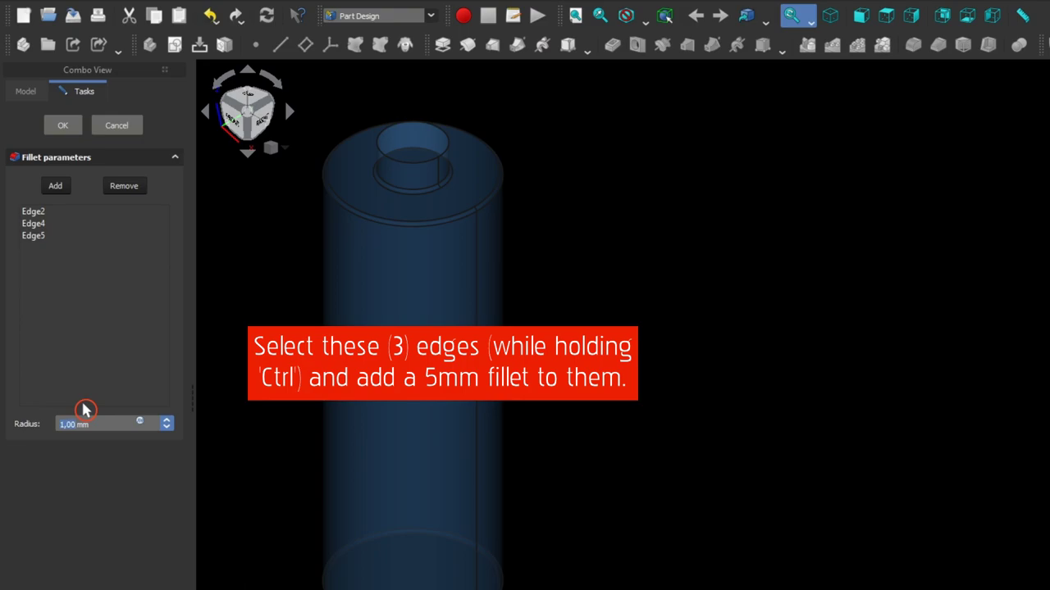
pyautogui.write('5 mm')
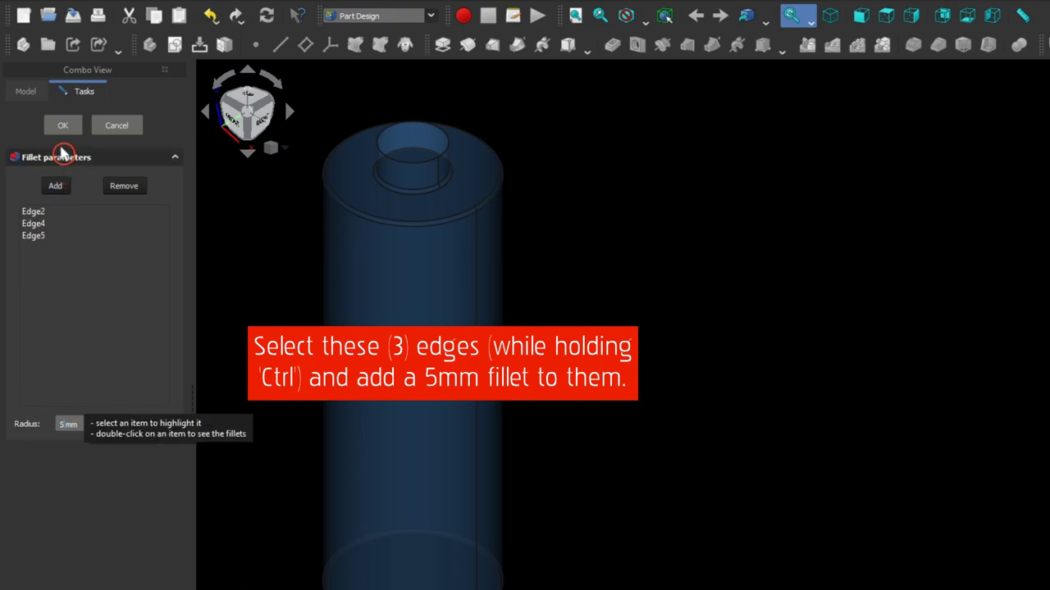
pyautogui.click(64, 127)
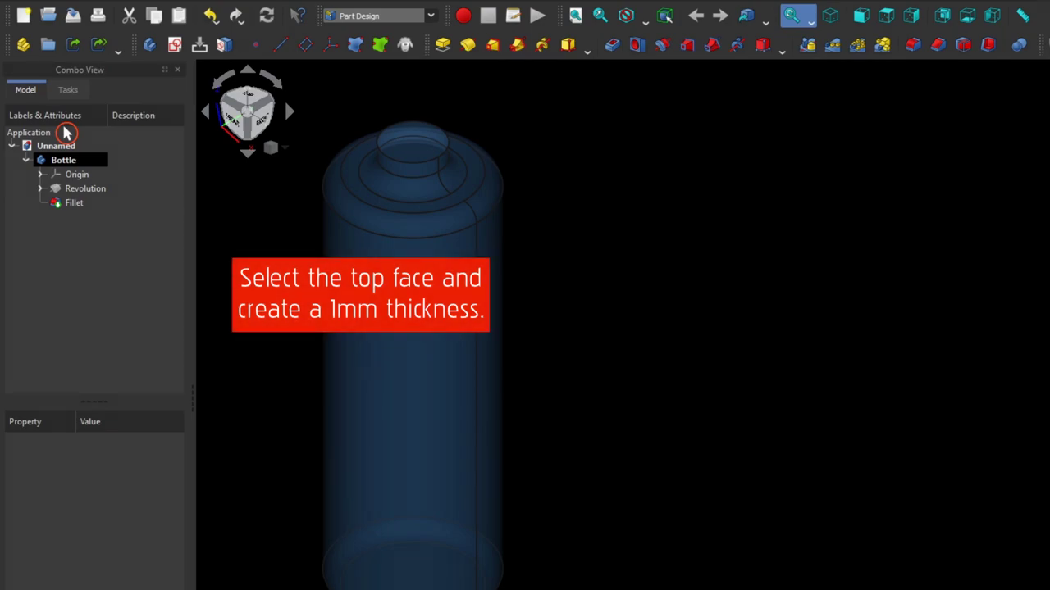
# - Shell the bottle to a 1 mm thickness, leaving the neck's top face open
pyautogui.click(388, 150)
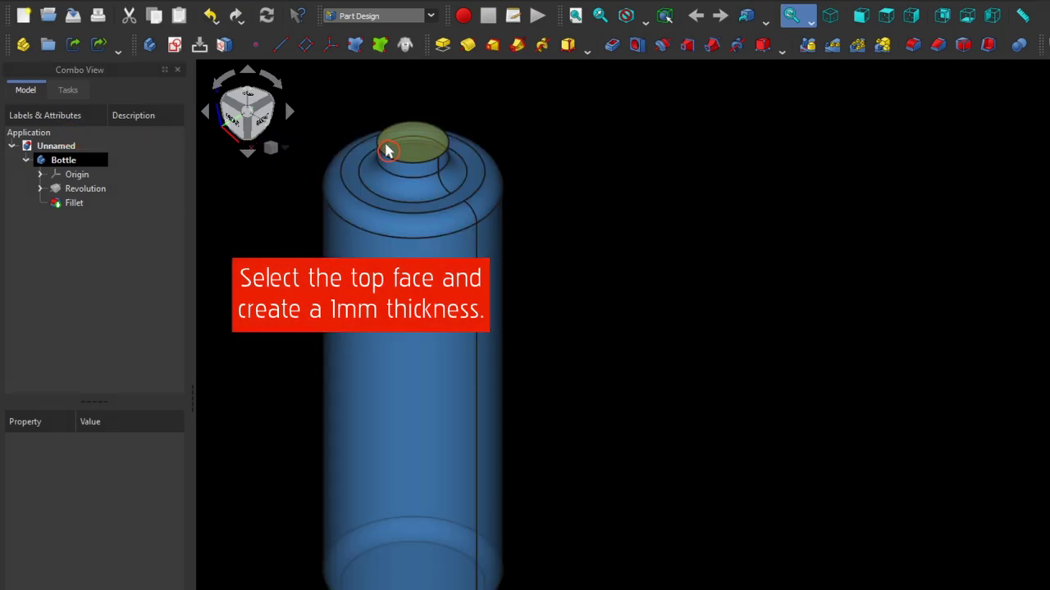
pyautogui.click(393, 150)
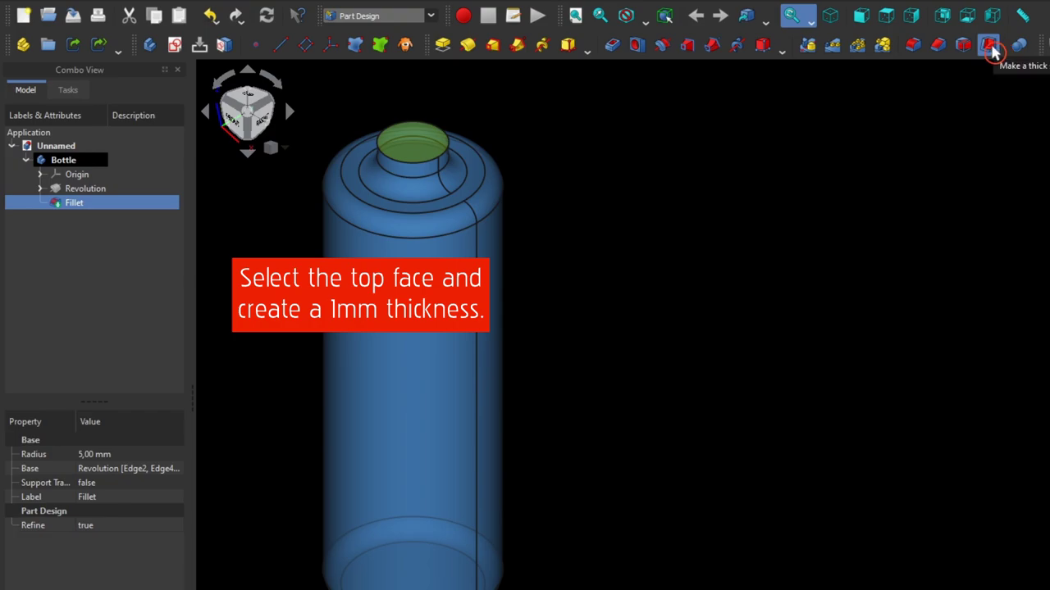
pyautogui.click(989, 45)
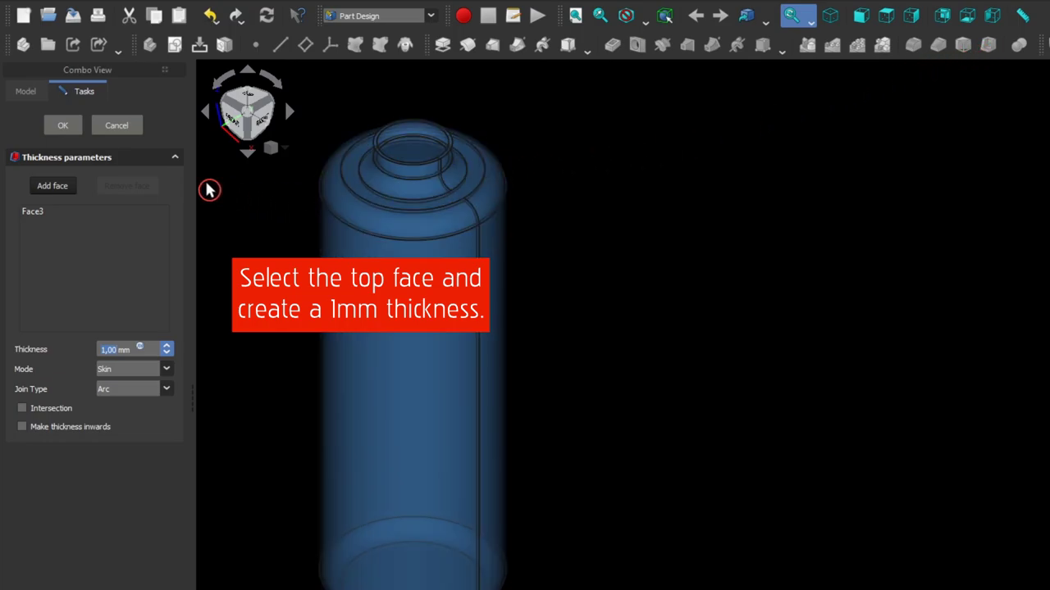
pyautogui.click(73, 128)
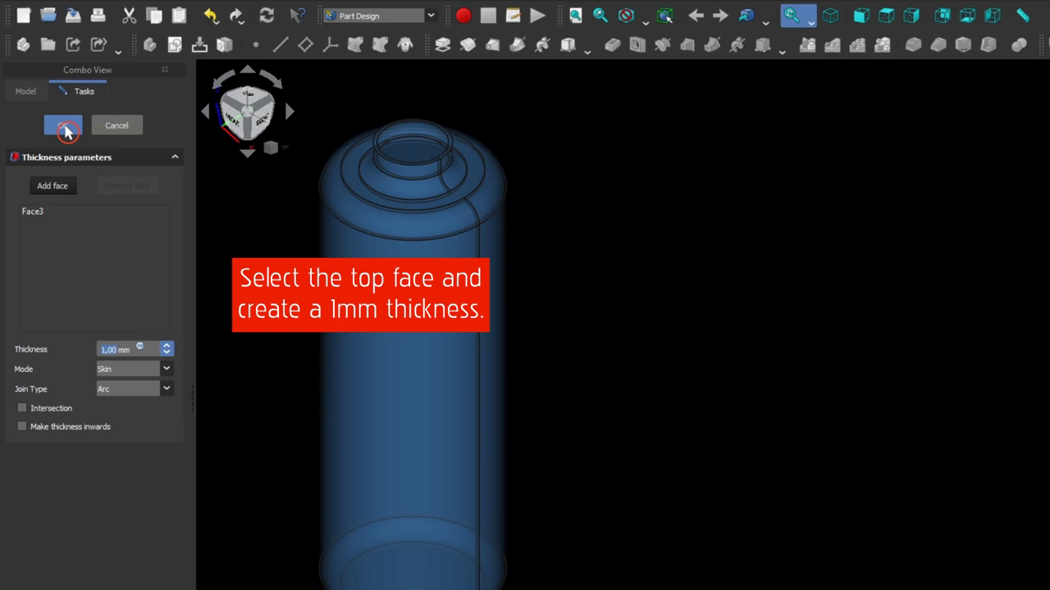
pyautogui.click(68, 130)
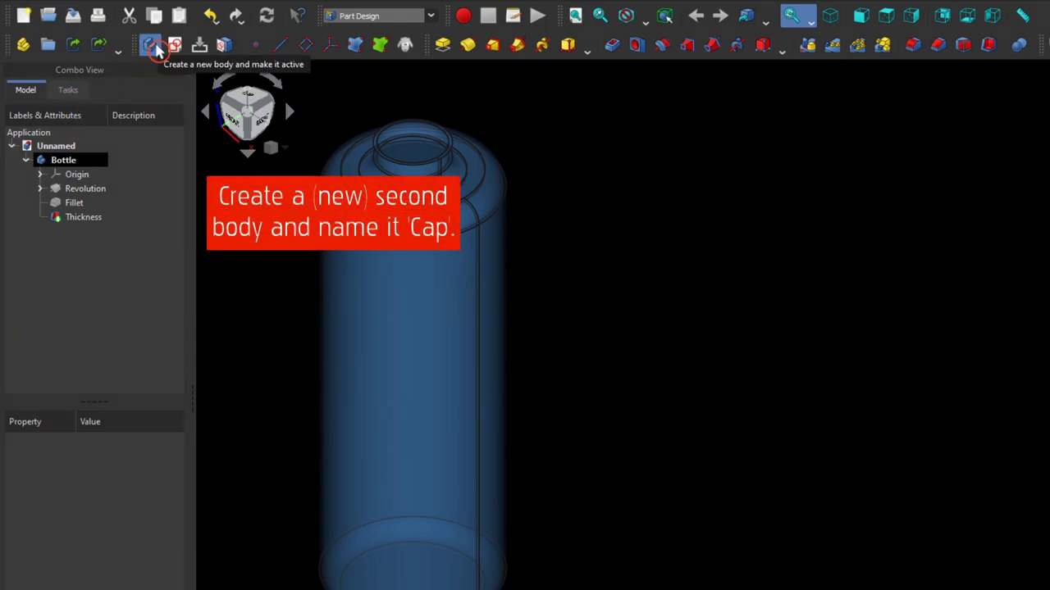
# - Create a second body and name it Cap
pyautogui.click(151, 45)
pyautogui.write('Ca')
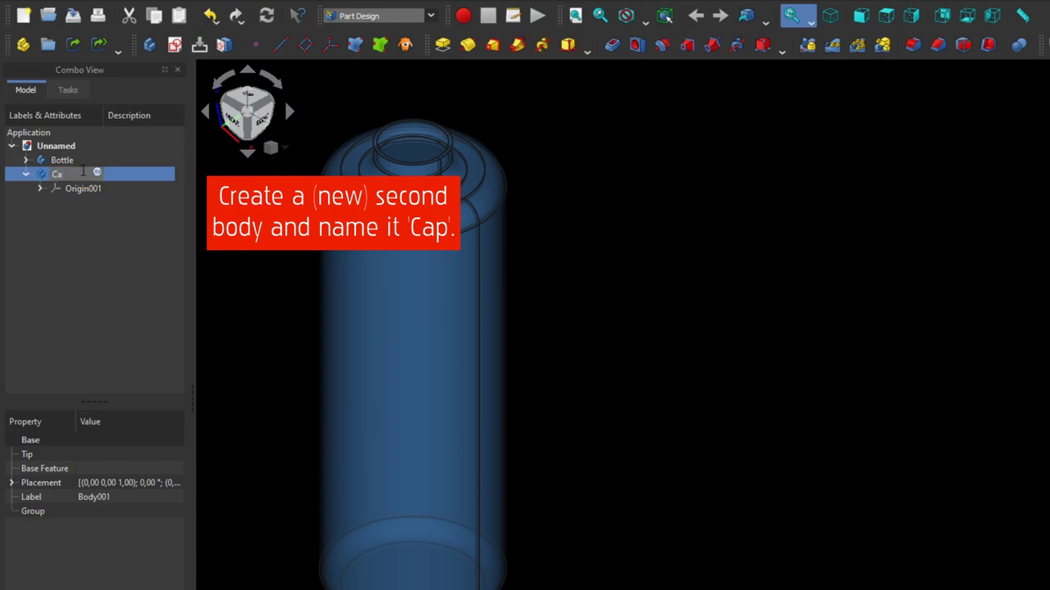
pyautogui.write('p')
pyautogui.press('Return')
# - Set the Cap body's shape colour to red (#ff0000)
pyautogui.hotkey('ctrl', 'd')
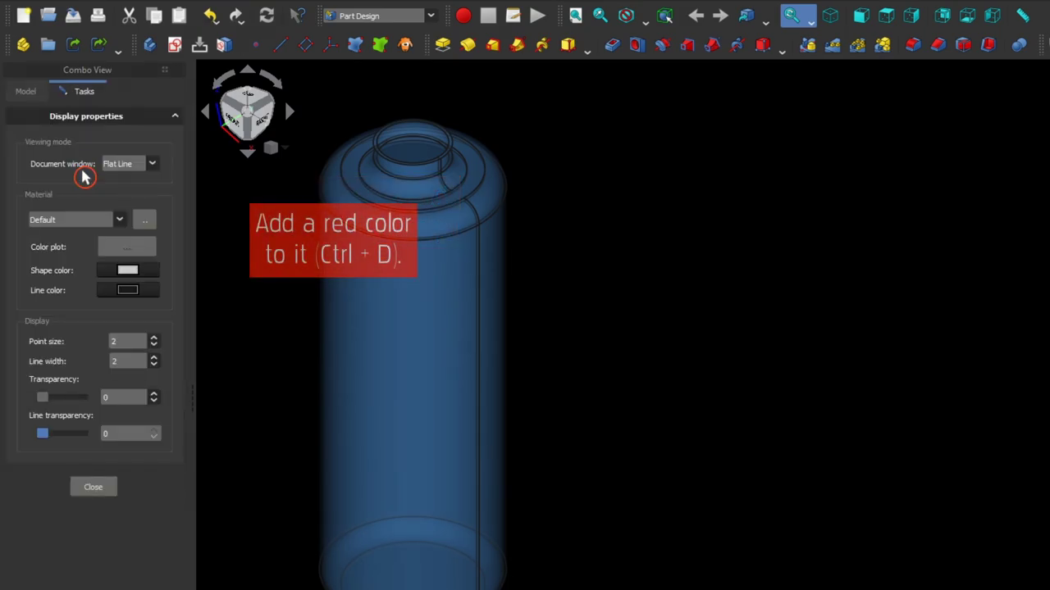
pyautogui.click(125, 271)
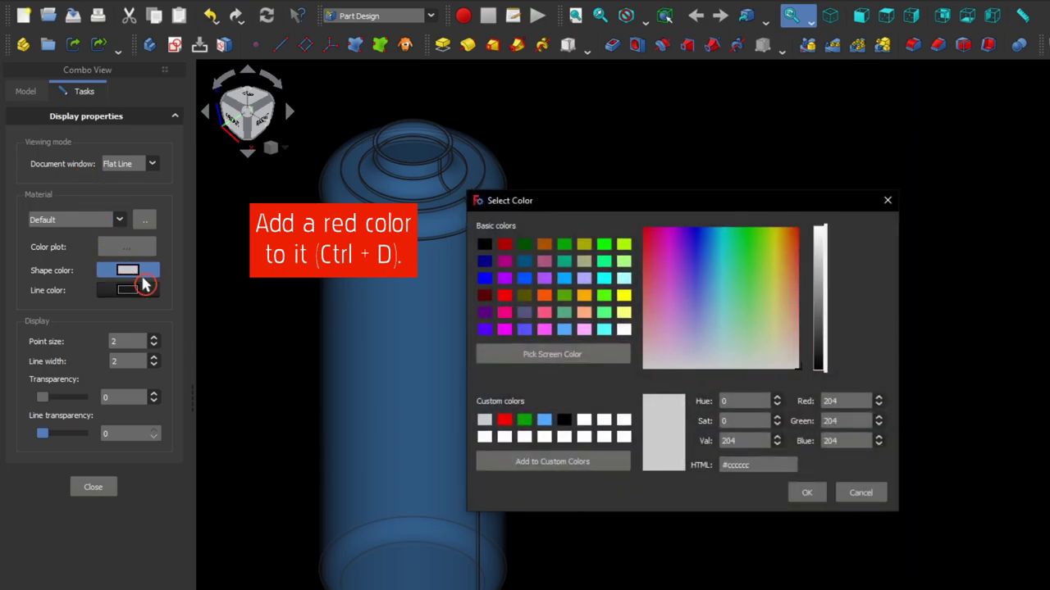
pyautogui.click(504, 422)
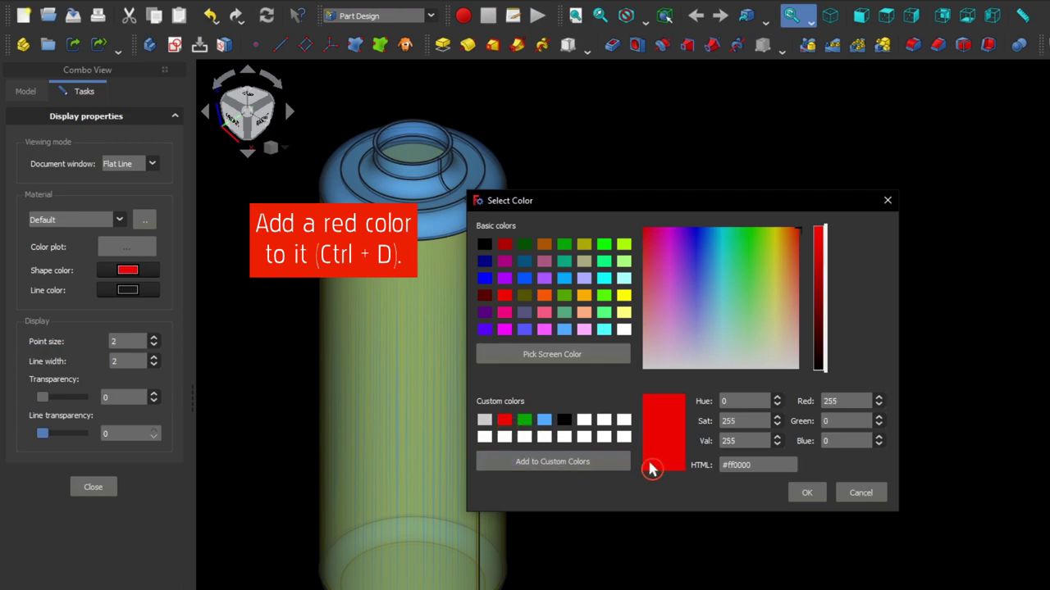
pyautogui.click(807, 493)
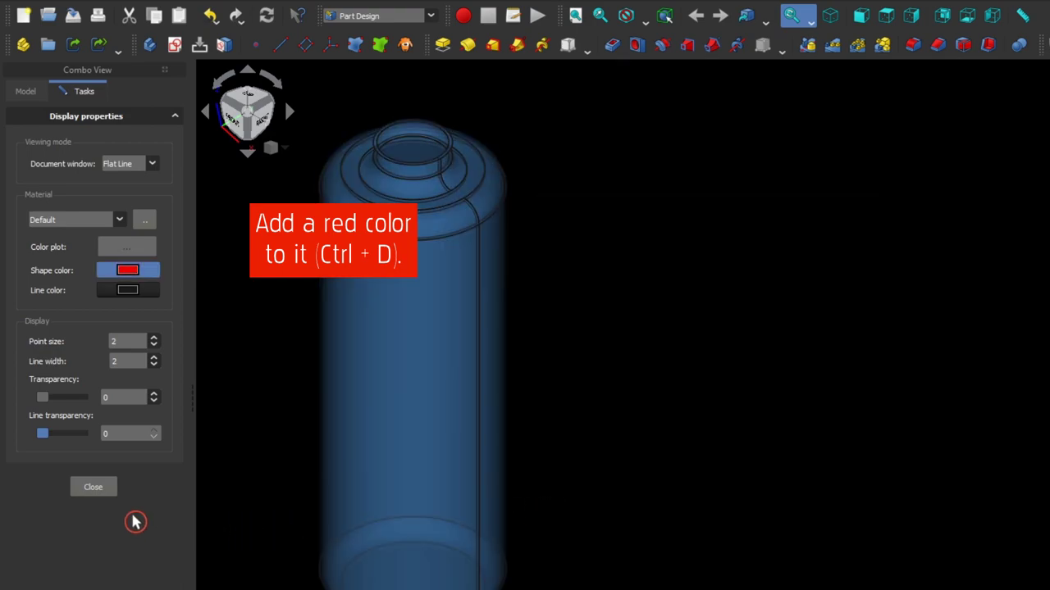
pyautogui.click(95, 489)
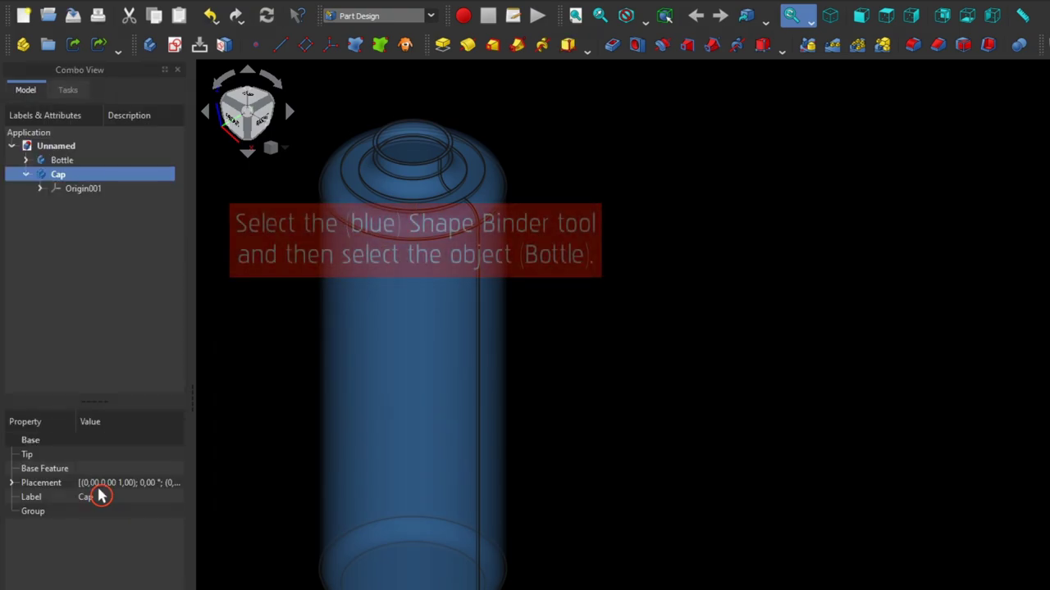
# - Start a shape binder in the Cap body with the bottle as its bound object
pyautogui.click(131, 293)
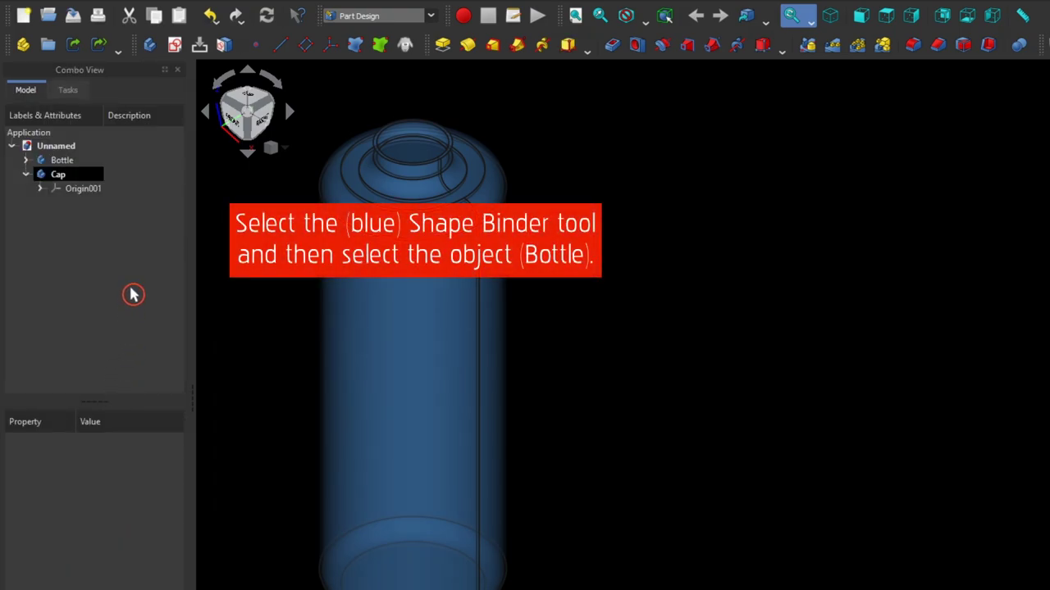
pyautogui.scroll(1, 402, 110)
pyautogui.scroll(3, 403, 110)
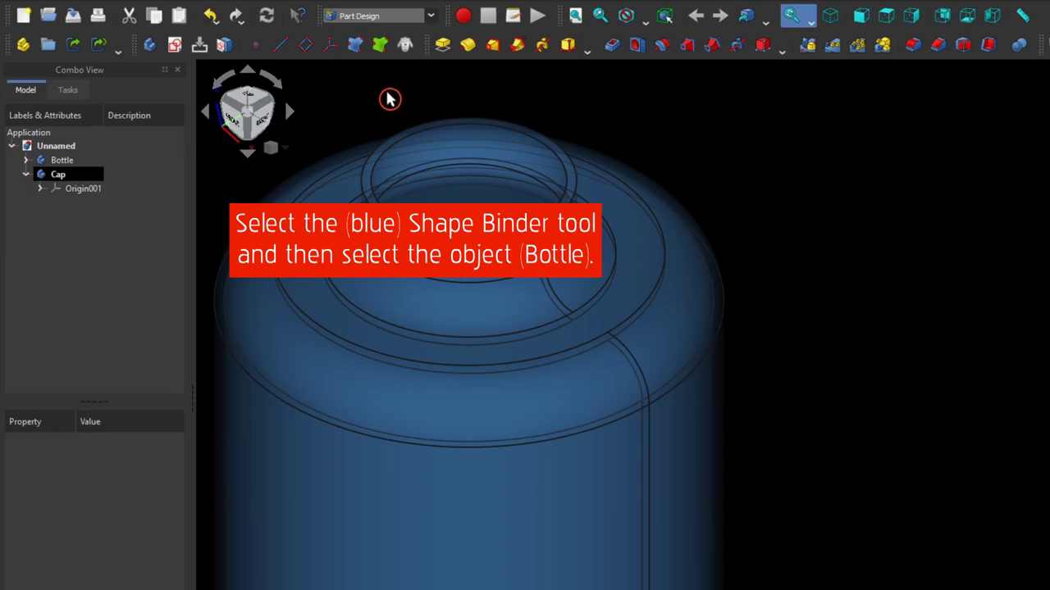
pyautogui.click(358, 57)
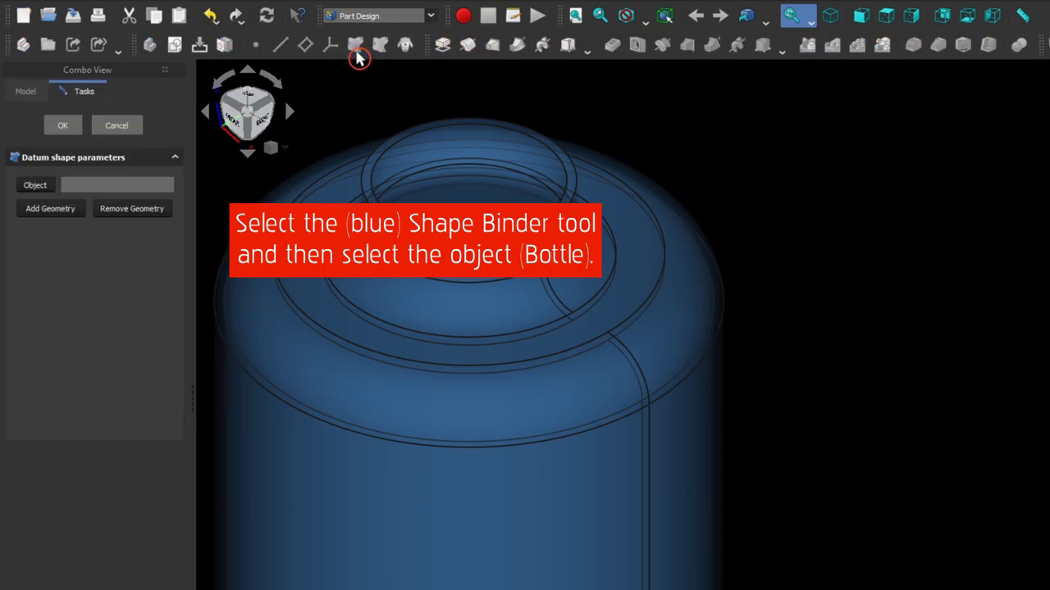
pyautogui.click(51, 189)
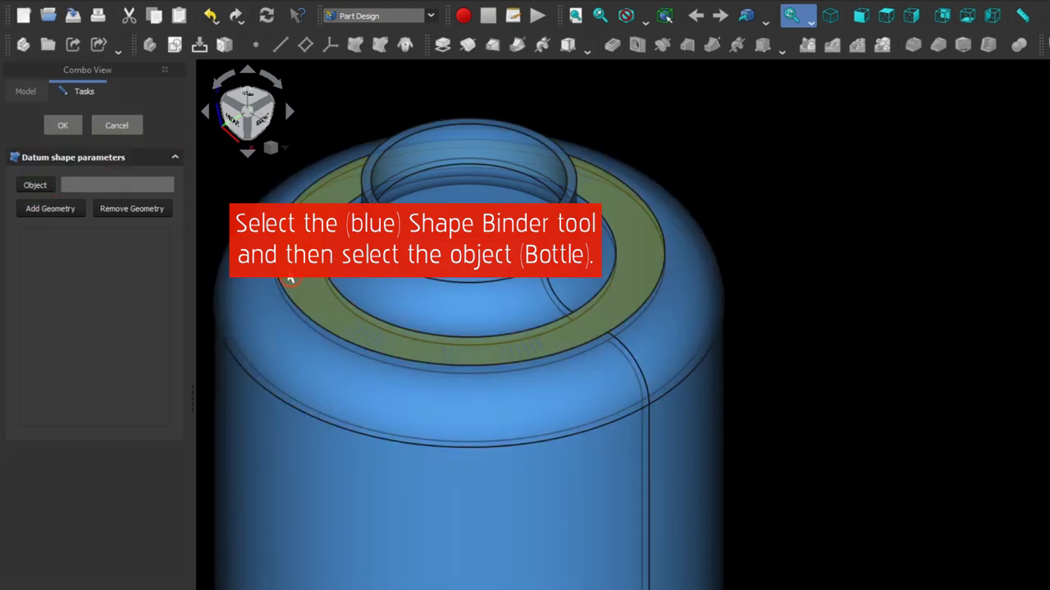
pyautogui.click(289, 279)
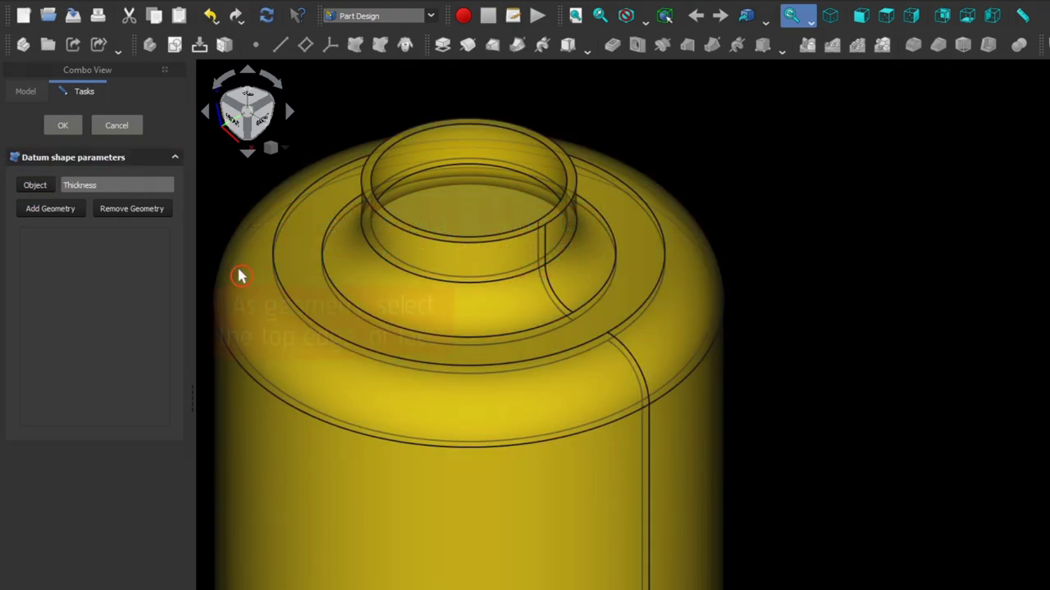
# - Add the bottle's top rim edge (Edge13) to the binder and confirm it
pyautogui.click(56, 215)
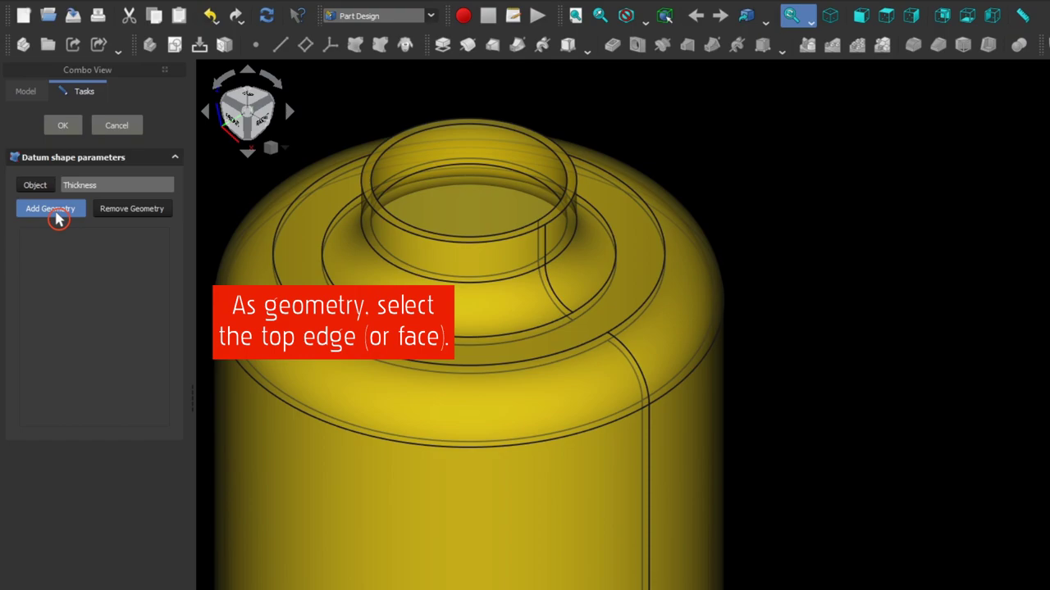
pyautogui.scroll(2, 345, 195)
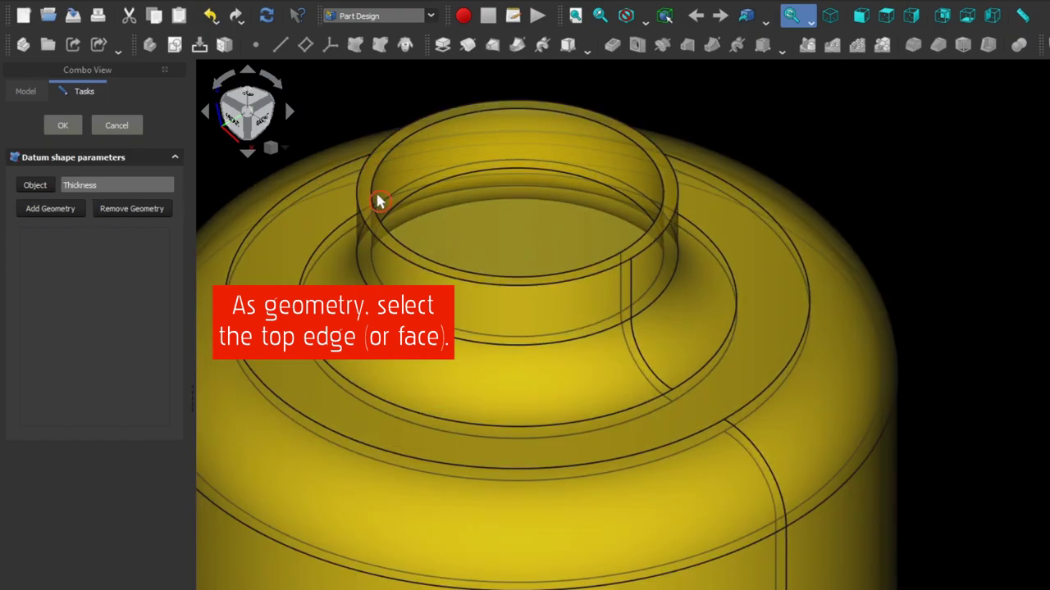
pyautogui.scroll(2, 369, 197)
pyautogui.click(54, 219)
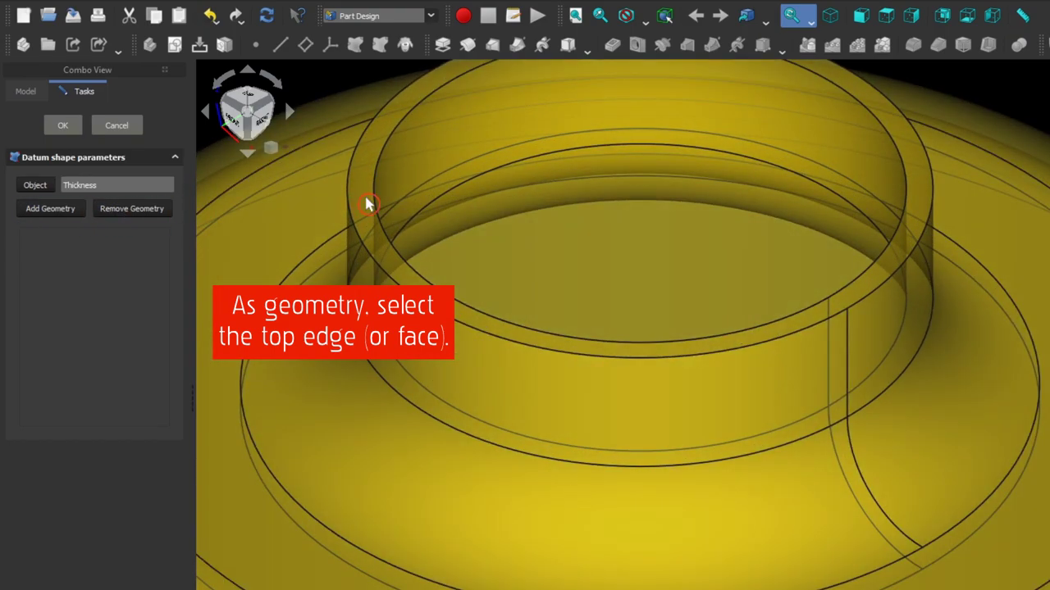
pyautogui.click(50, 208)
pyautogui.scroll(-2, 375, 206)
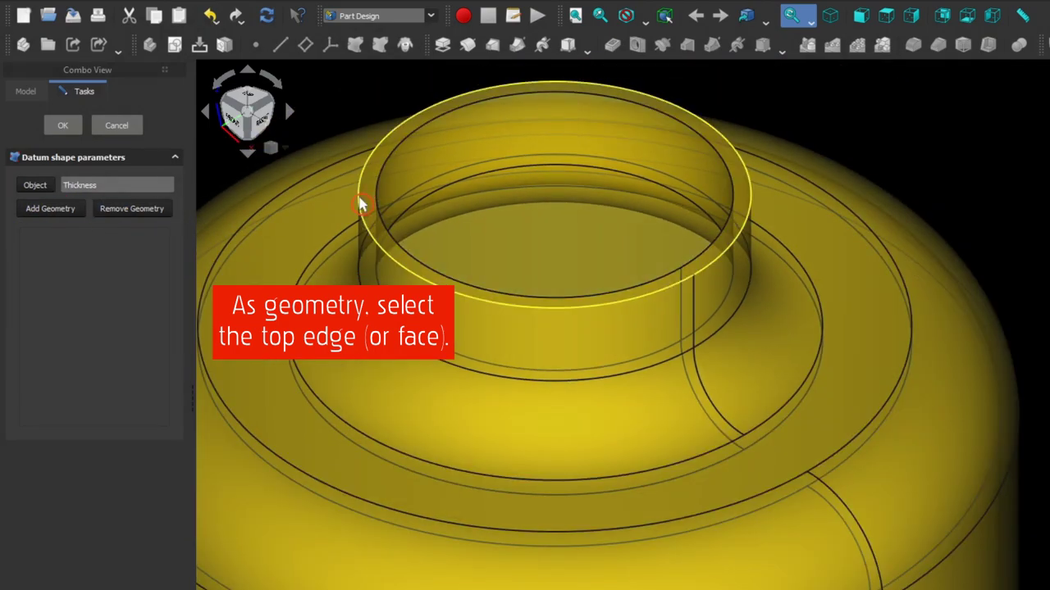
pyautogui.click(361, 205)
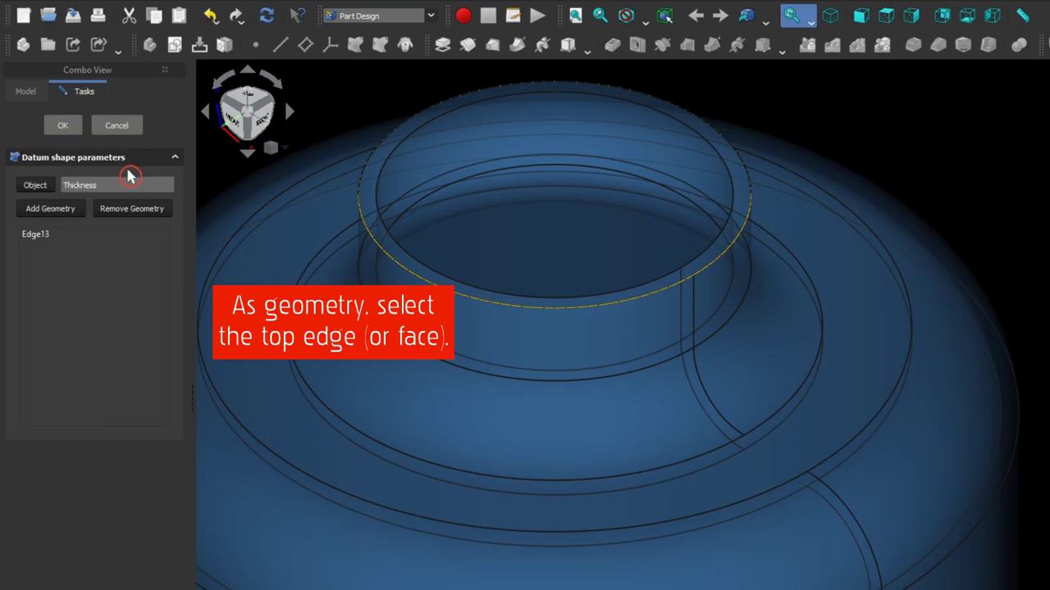
pyautogui.click(66, 129)
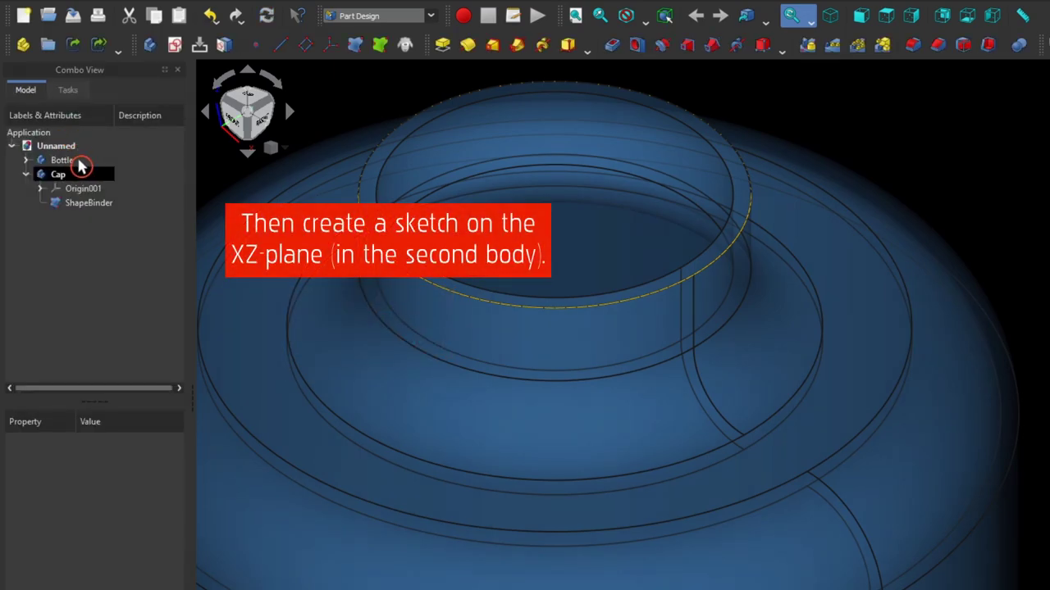
# - Create a new sketch on the Cap body's XZ_Plane001
pyautogui.click(82, 189)
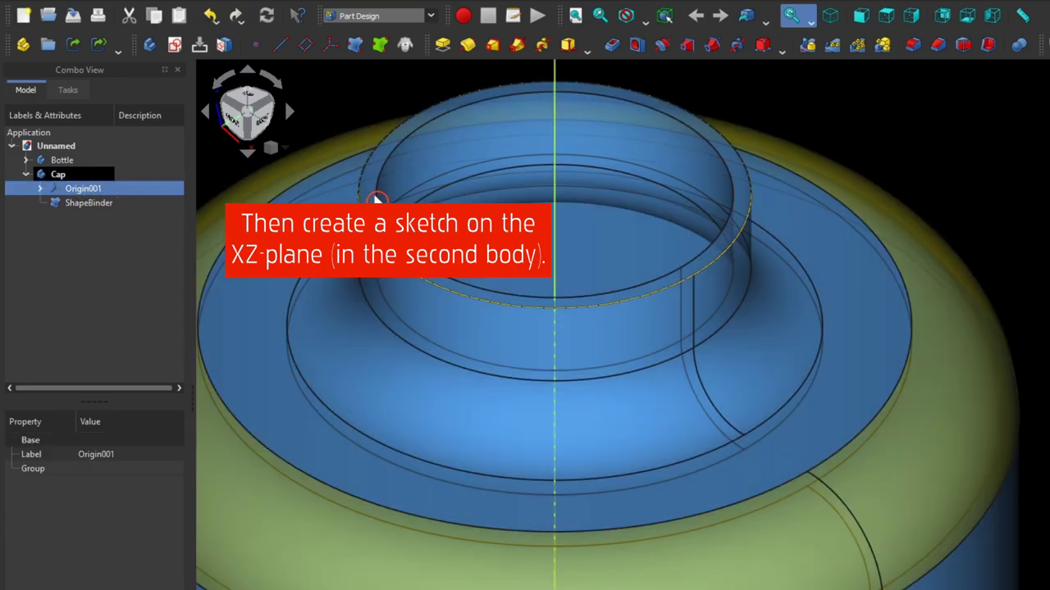
pyautogui.scroll(-5, 374, 199)
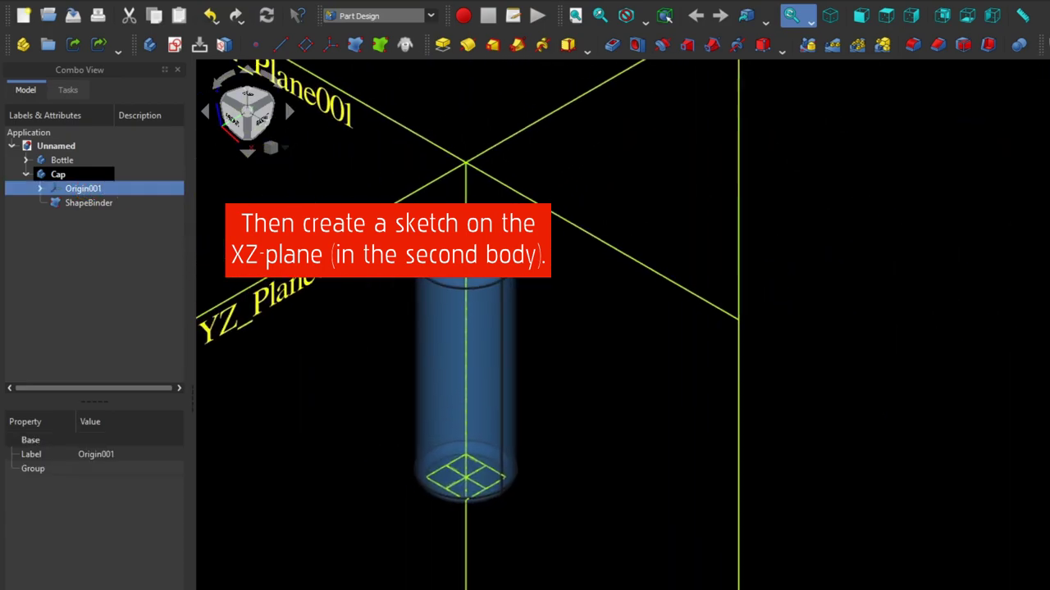
pyautogui.click(511, 145)
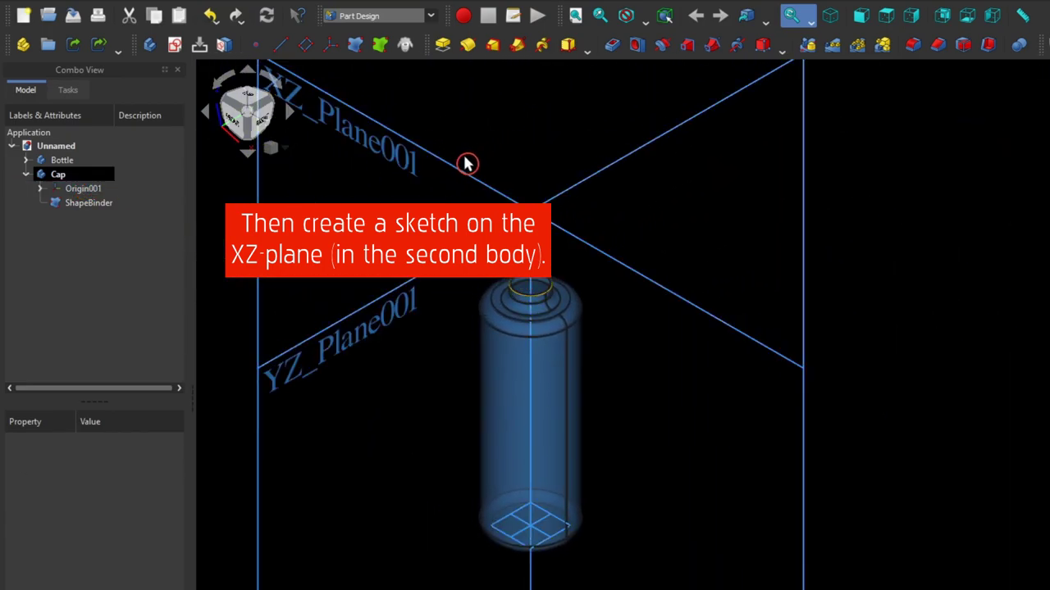
pyautogui.click(461, 174)
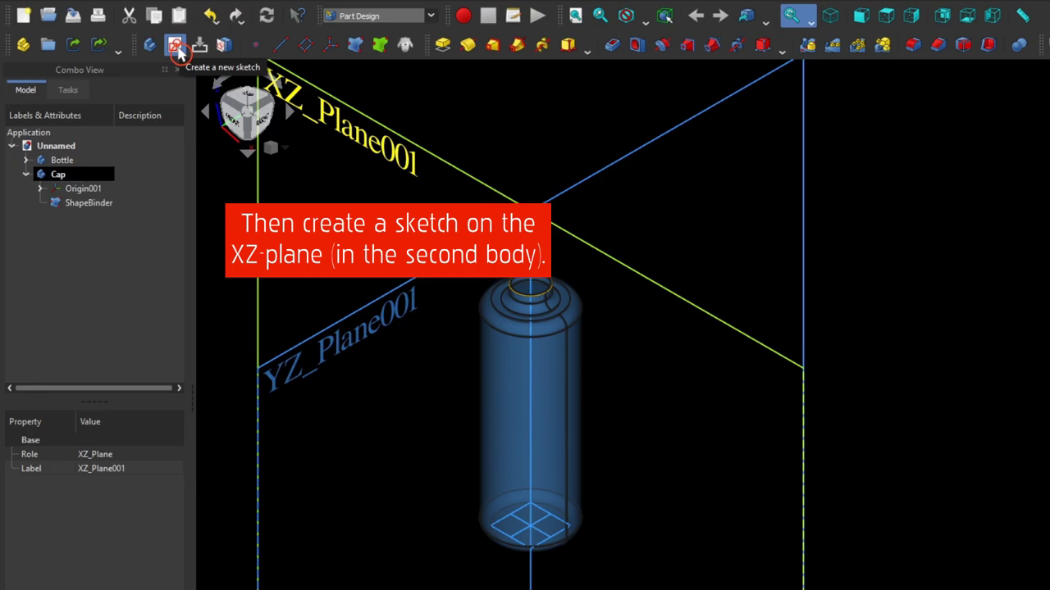
pyautogui.click(175, 46)
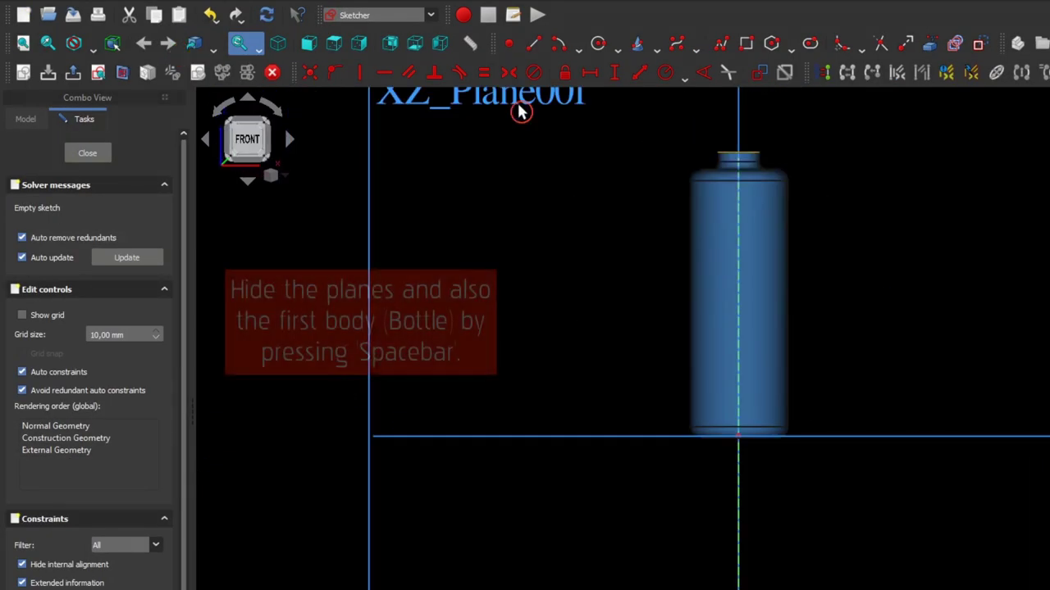
# - Zoom in on the bottle shoulder and hide the Cap body's origin planes
pyautogui.scroll(1, 475, 198)
pyautogui.scroll(1, 440, 218)
pyautogui.scroll(1, 516, 286)
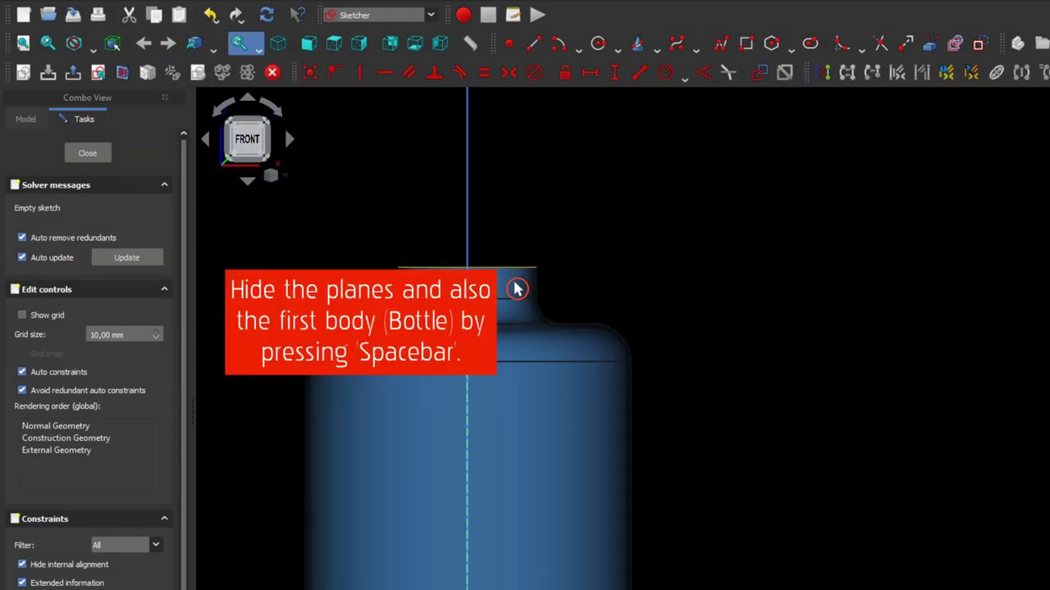
pyautogui.scroll(1, 484, 229)
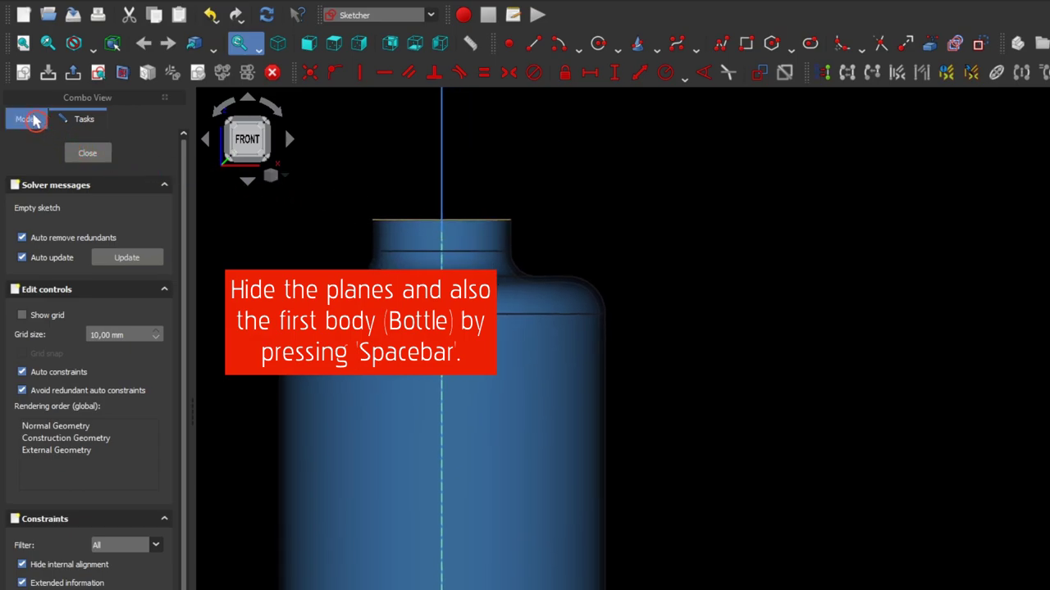
pyautogui.click(32, 120)
pyautogui.click(82, 218)
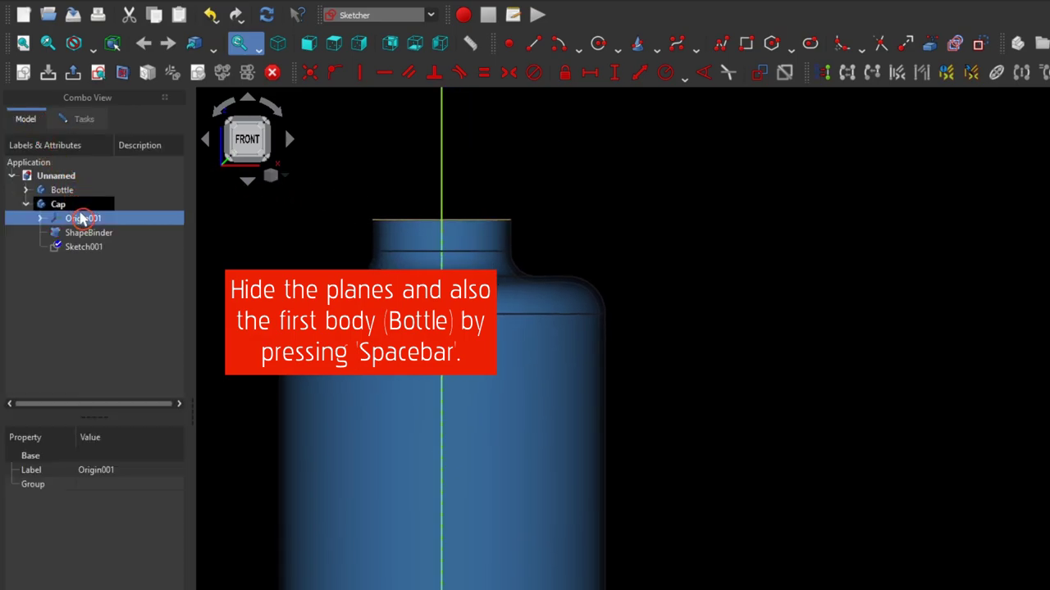
pyautogui.press('space')
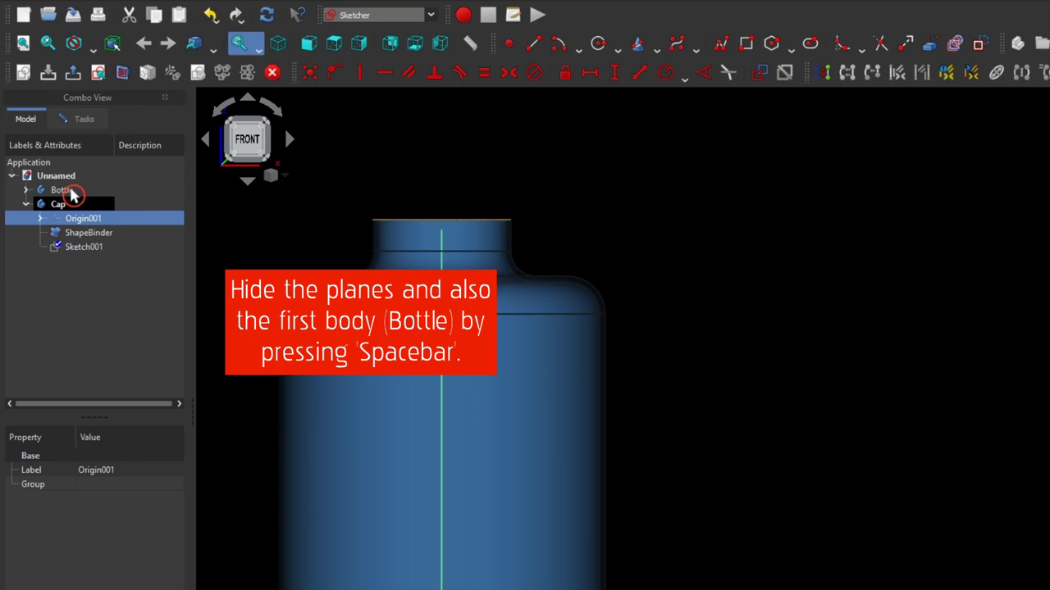
# - Hide the Bottle body
pyautogui.click(73, 194)
pyautogui.scroll(3, 483, 221)
pyautogui.scroll(3, 533, 238)
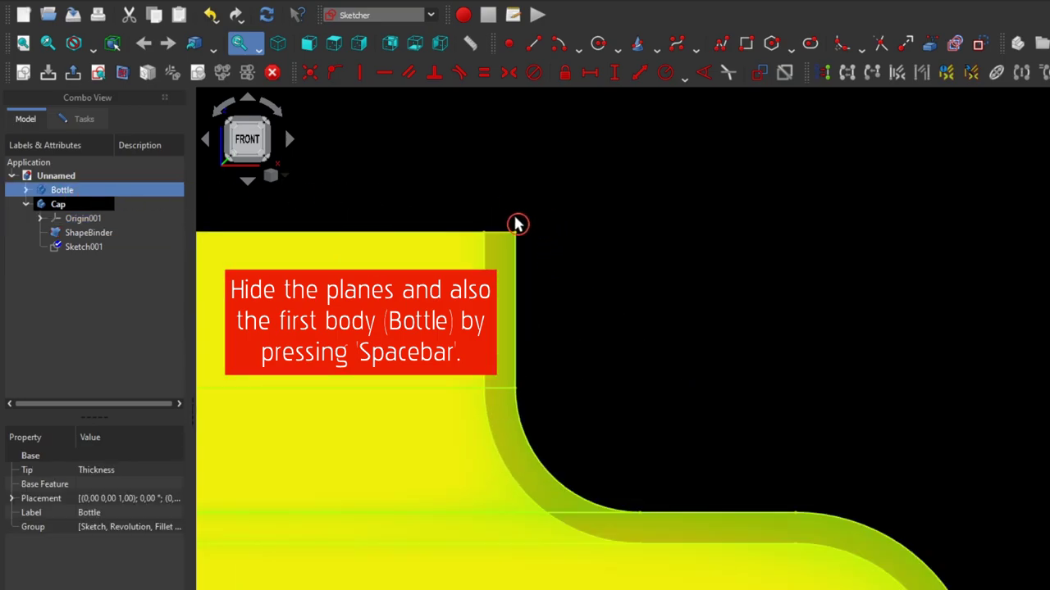
pyautogui.press('space')
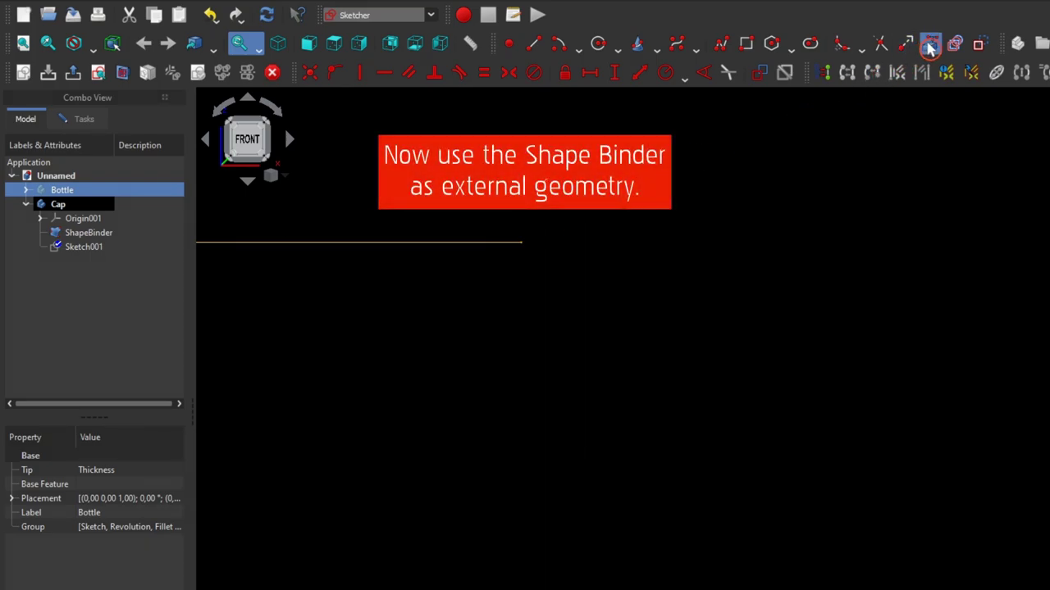
# - Link the ShapeBinder's rim edge into the sketch as external geometry
pyautogui.click(929, 48)
pyautogui.click(503, 242)
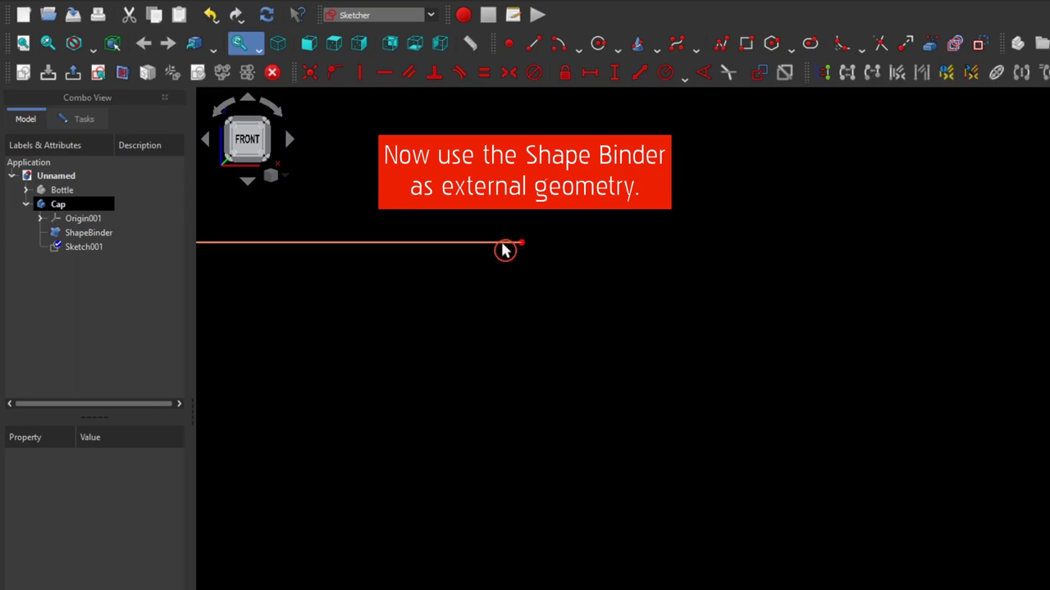
pyautogui.moveTo(502, 218); pyautogui.dragTo(616, 312, button='middle')
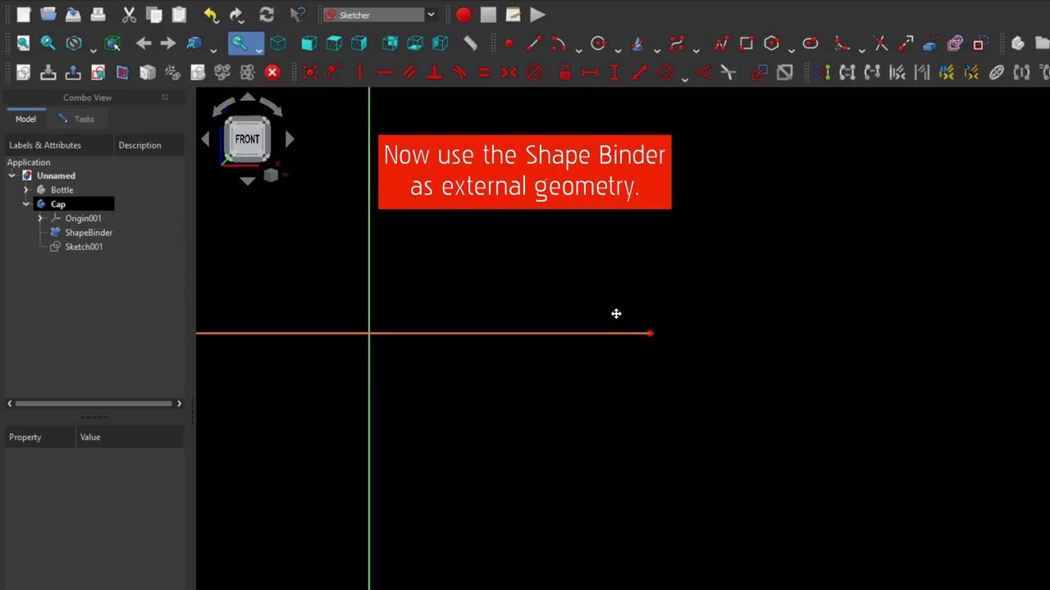
pyautogui.rightClick(620, 321)
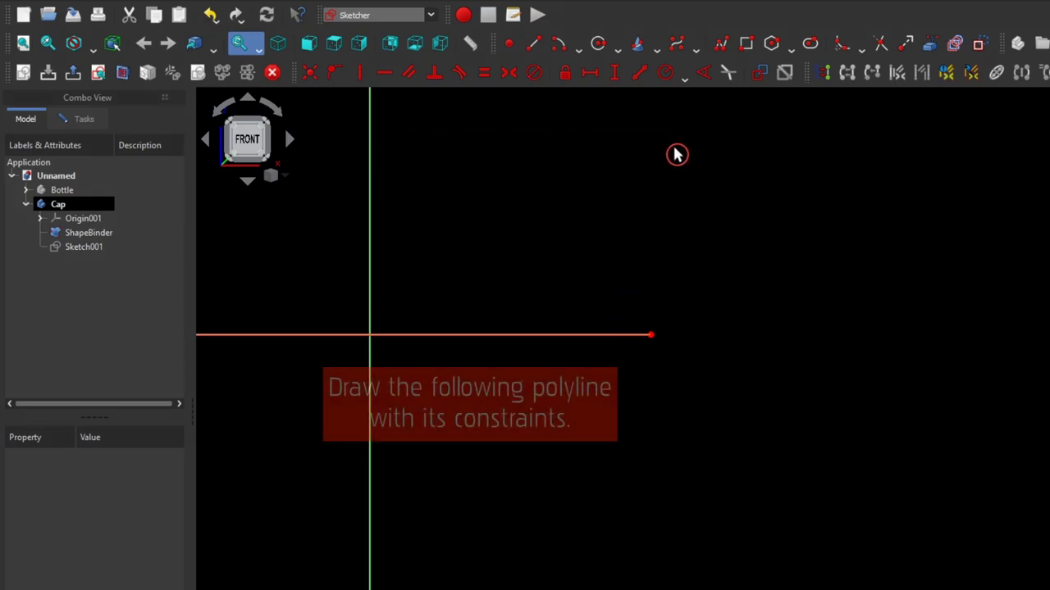
# - Draw a closed six-segment hook-shaped polyline starting on the vertical axis
pyautogui.click(721, 47)
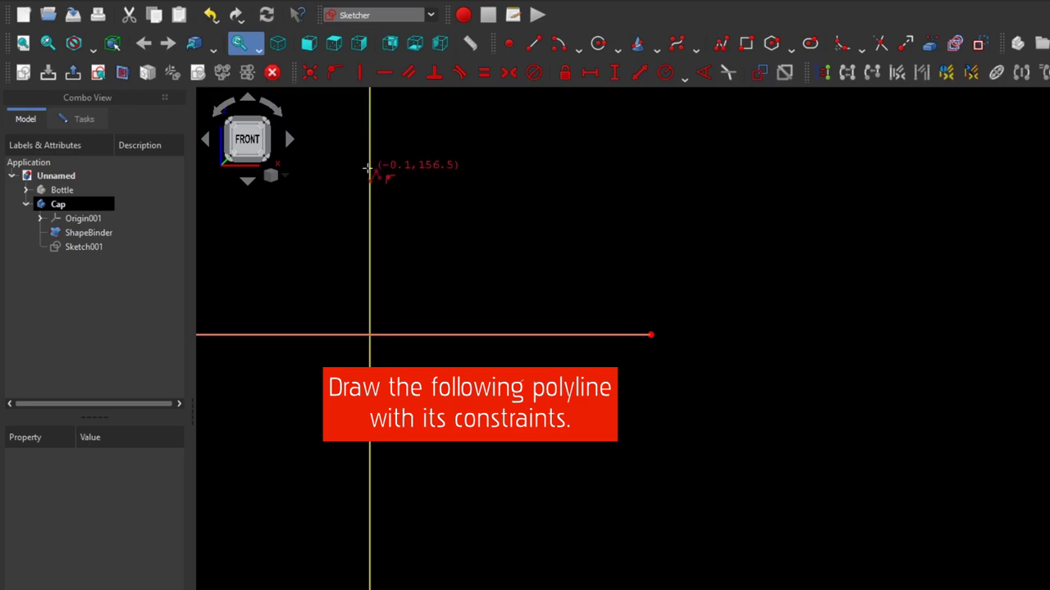
pyautogui.click(369, 164)
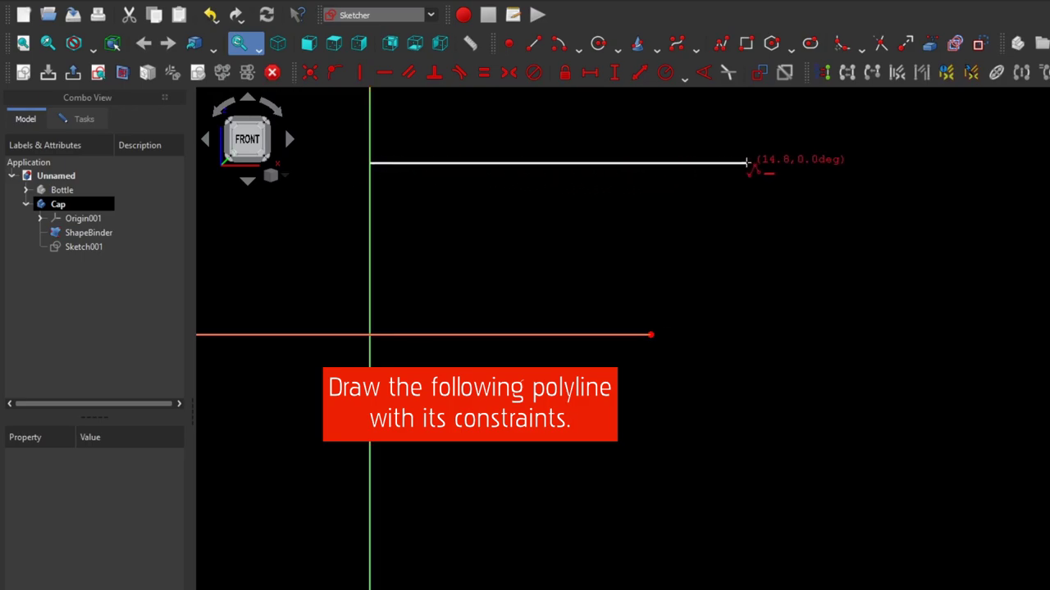
pyautogui.click(745, 164)
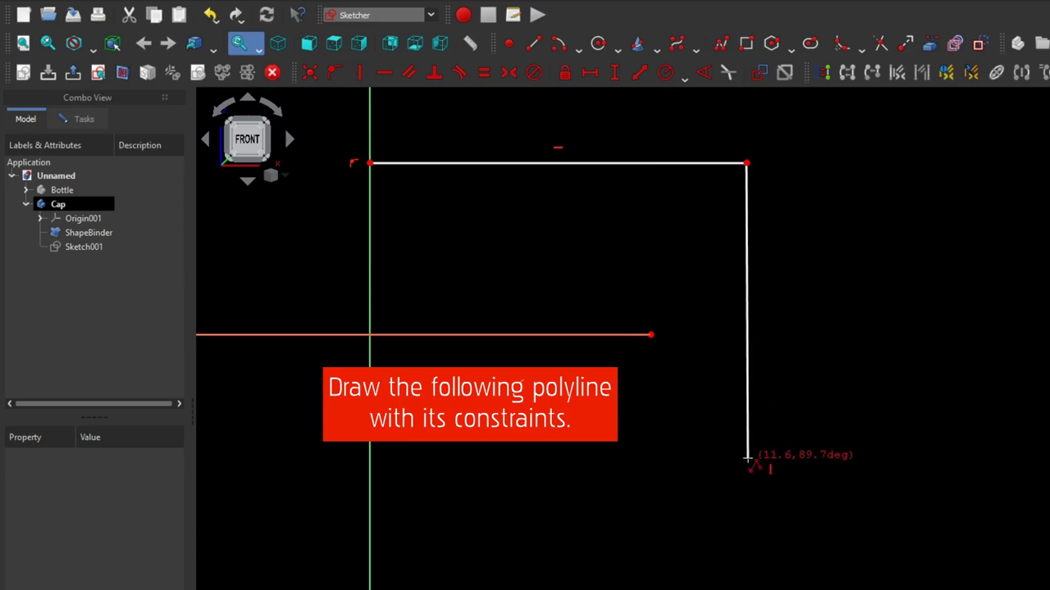
pyautogui.click(746, 458)
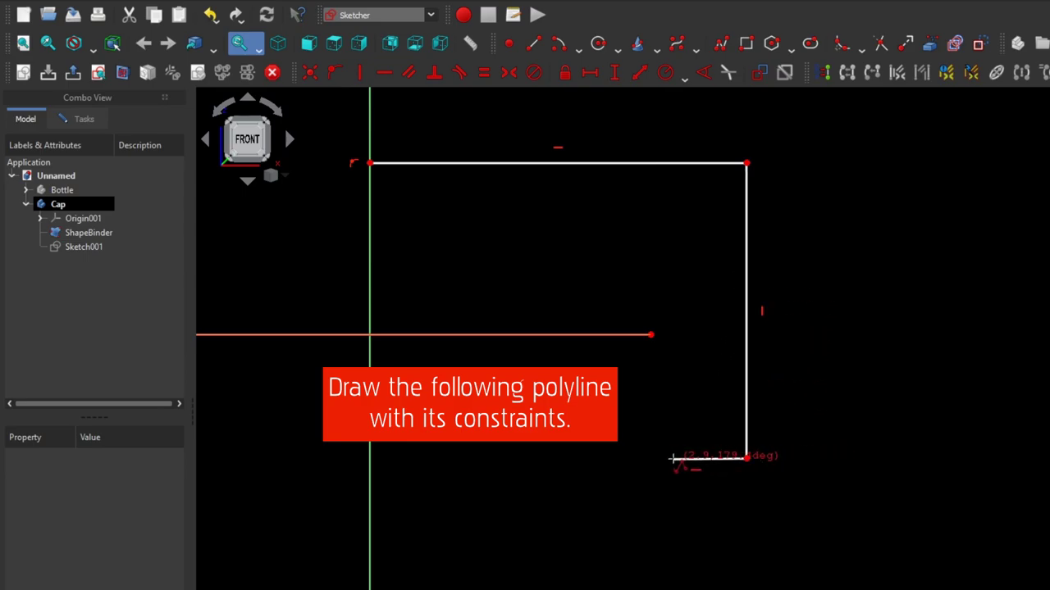
pyautogui.click(674, 459)
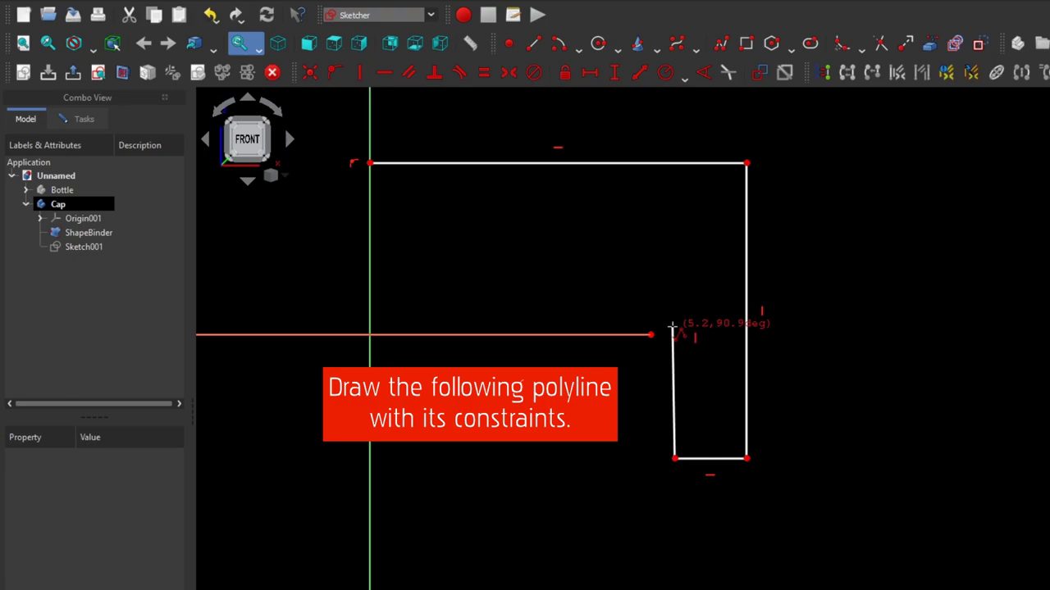
pyautogui.click(675, 328)
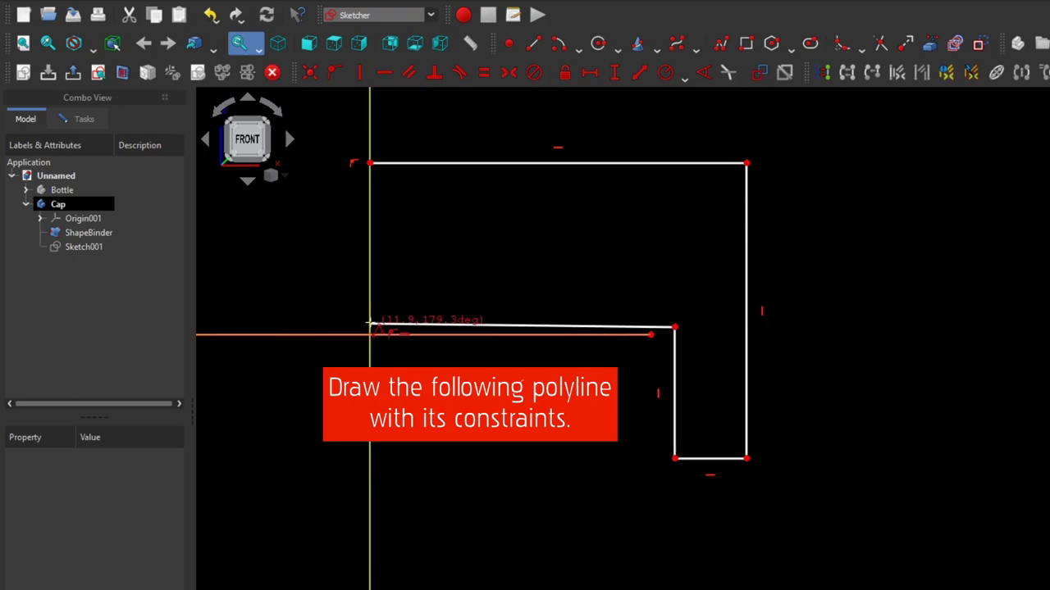
pyautogui.click(370, 327)
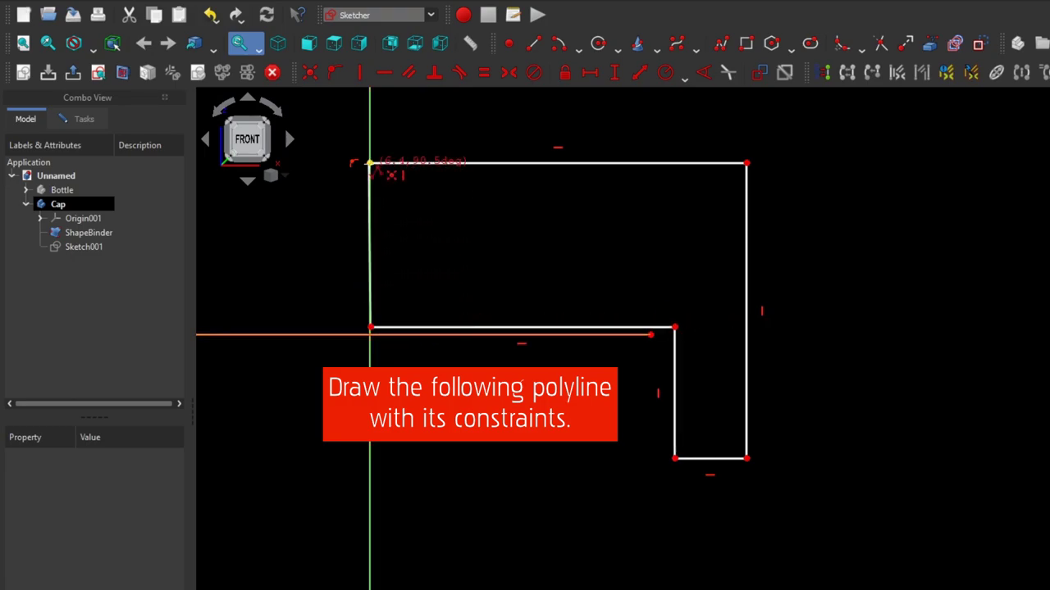
pyautogui.click(370, 165)
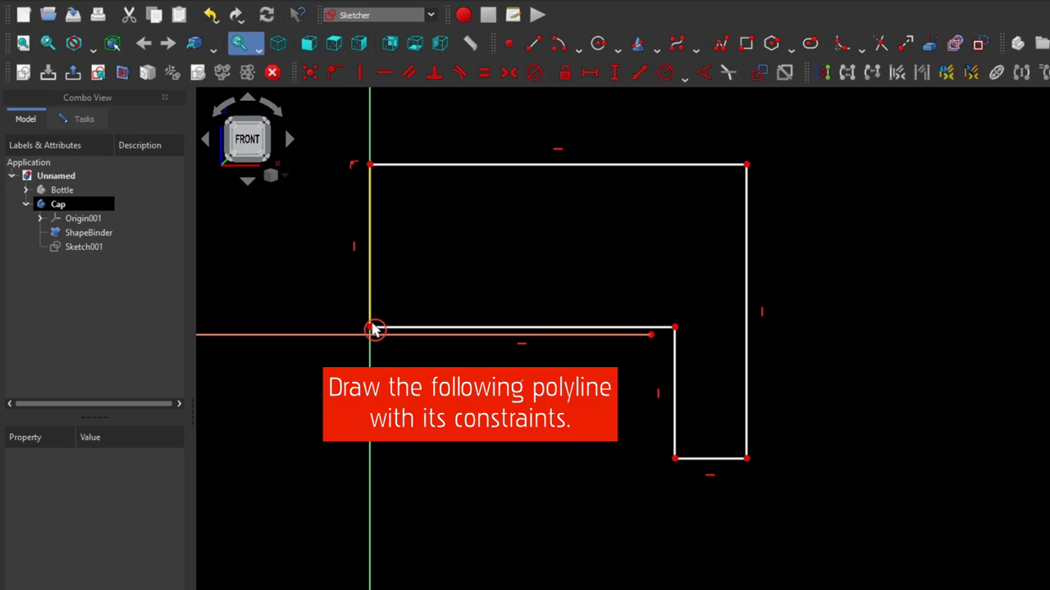
pyautogui.click(372, 327)
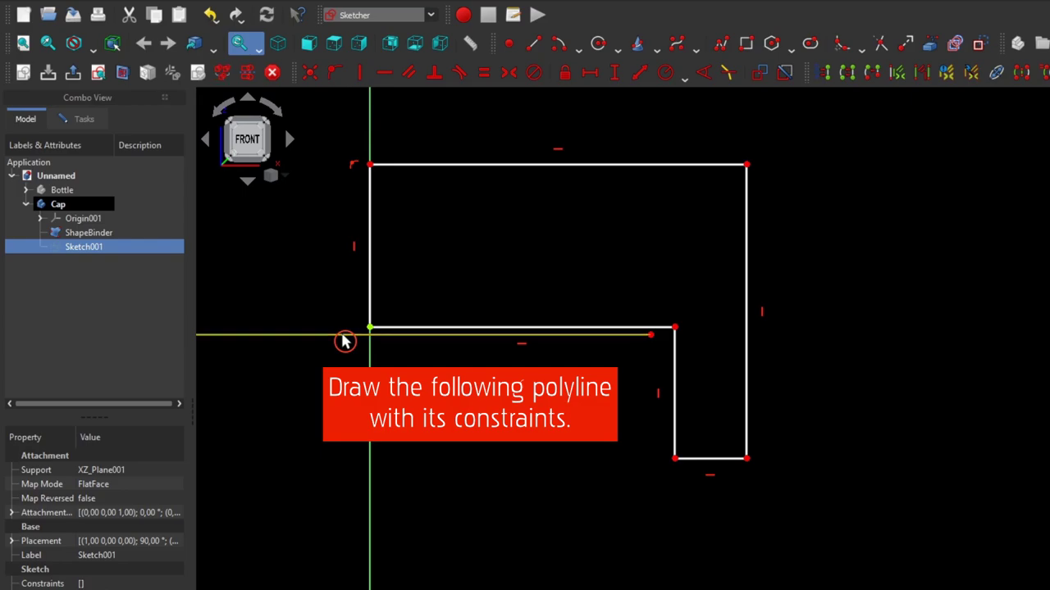
# - Put the profile's inner corner on the bottle's top line and make the axis edge 5 mm tall
pyautogui.click(341, 336)
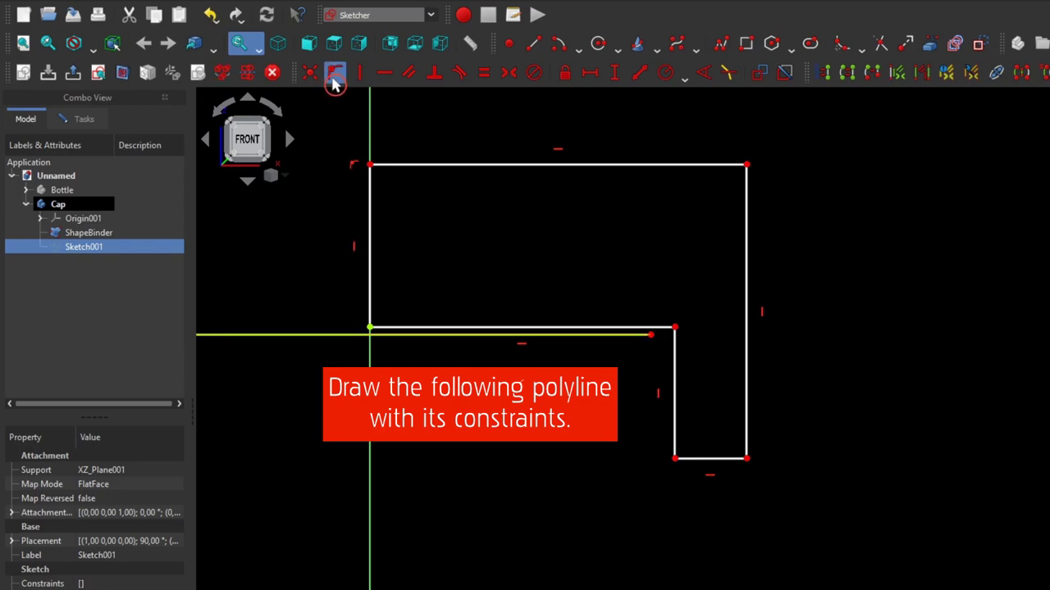
pyautogui.click(334, 75)
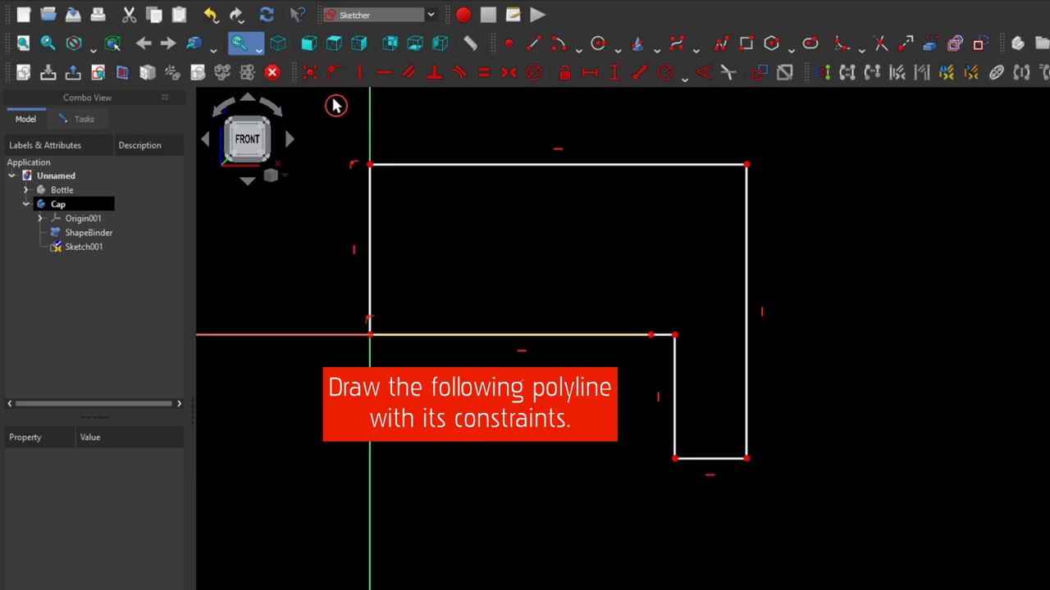
pyautogui.click(372, 228)
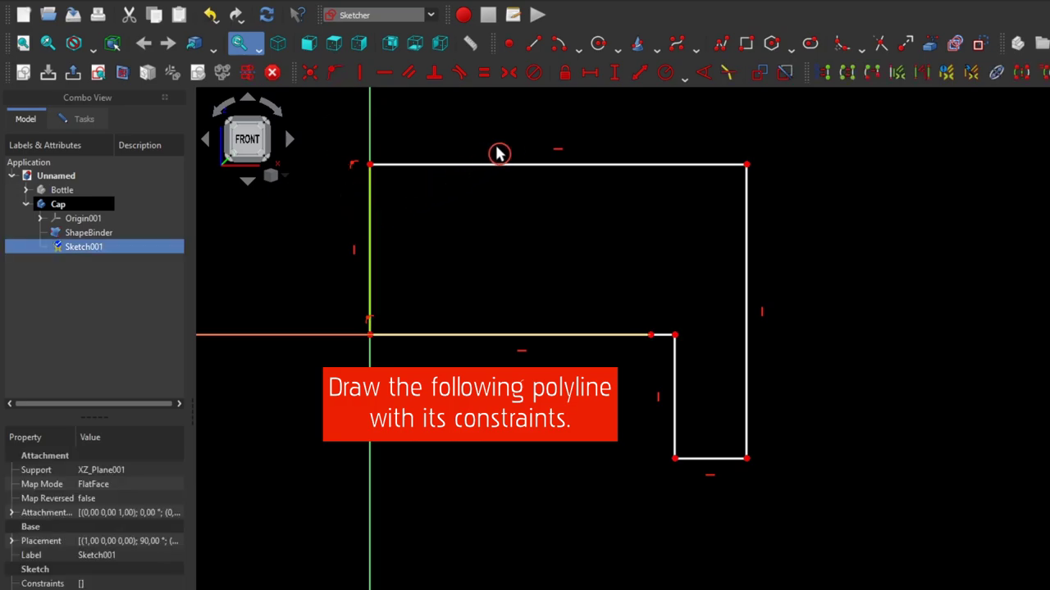
pyautogui.click(615, 75)
pyautogui.write('5')
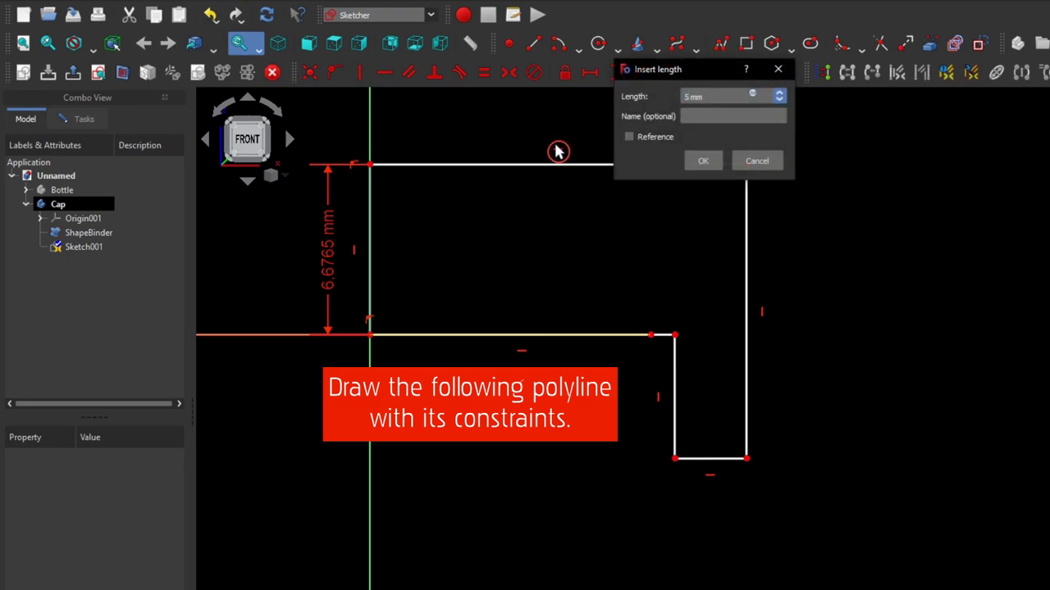
pyautogui.press('Return')
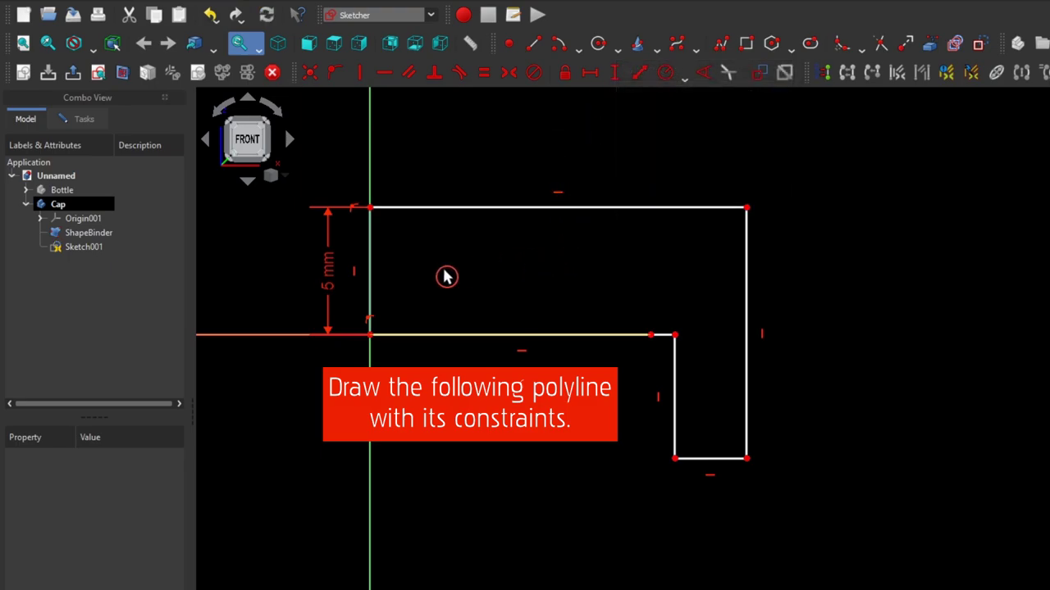
# - Make the two vertical segments equal and give the bottom segment a 2 mm length
pyautogui.click(369, 275)
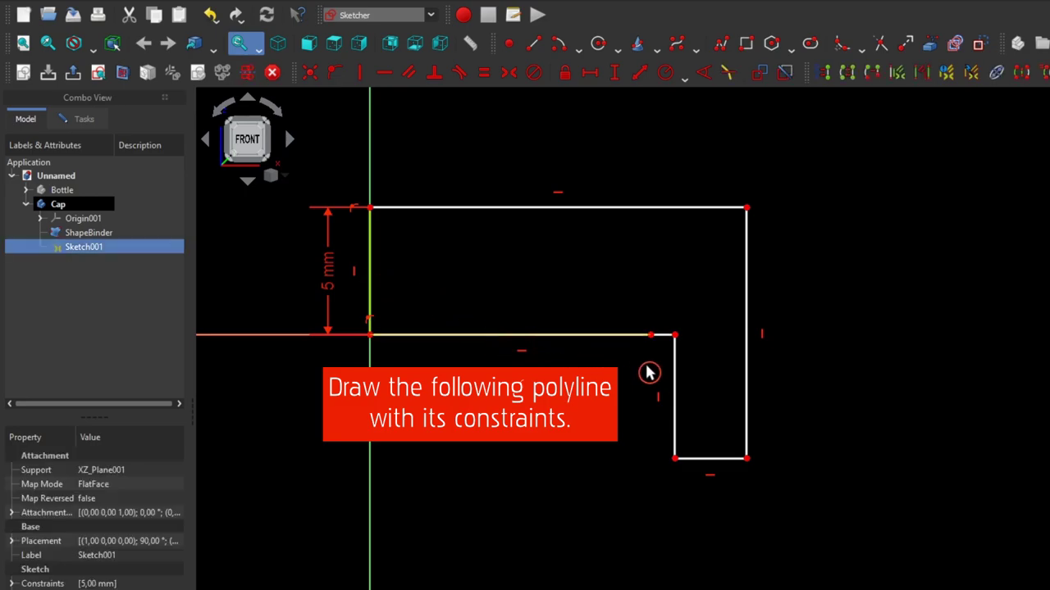
pyautogui.click(674, 380)
pyautogui.click(674, 380)
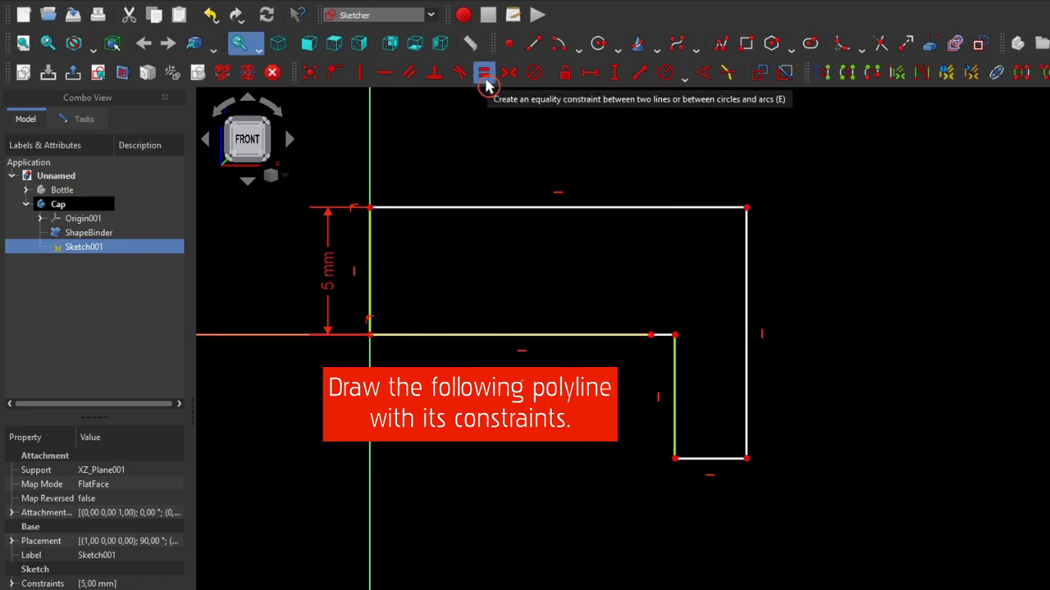
pyautogui.click(485, 77)
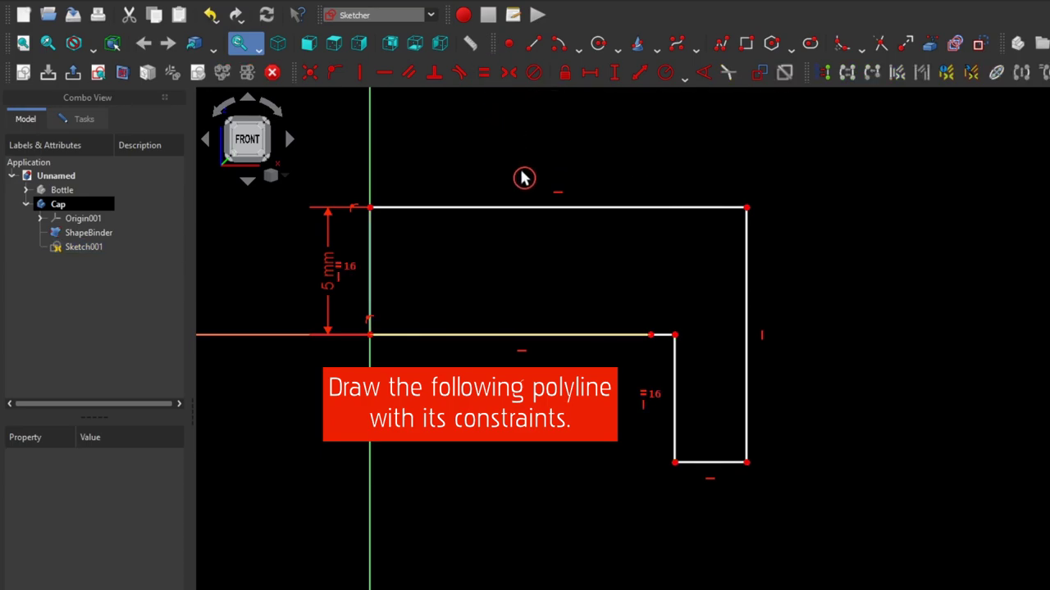
pyautogui.click(697, 464)
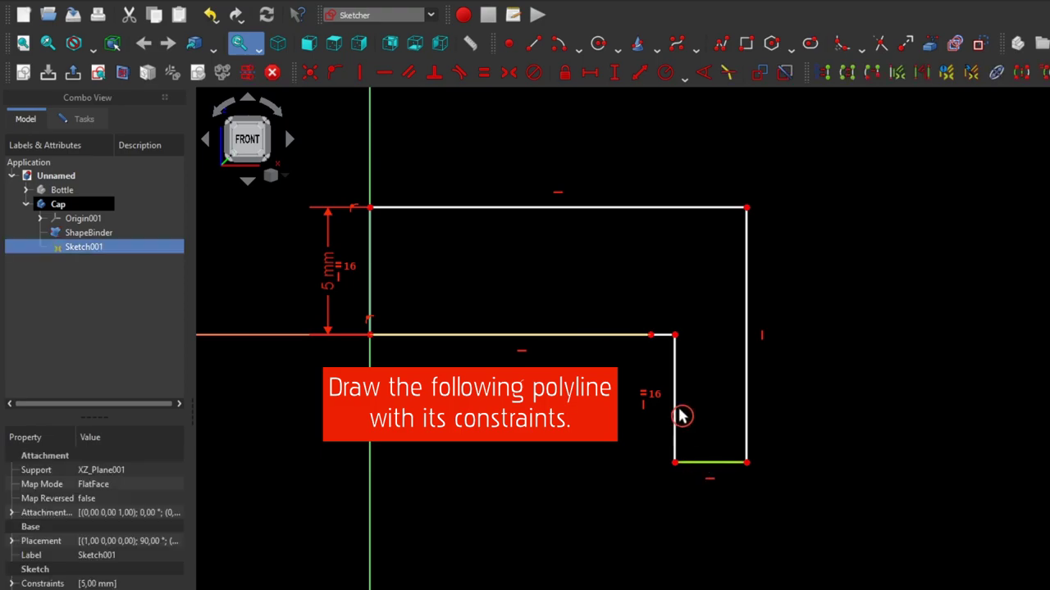
pyautogui.click(587, 80)
pyautogui.write('2')
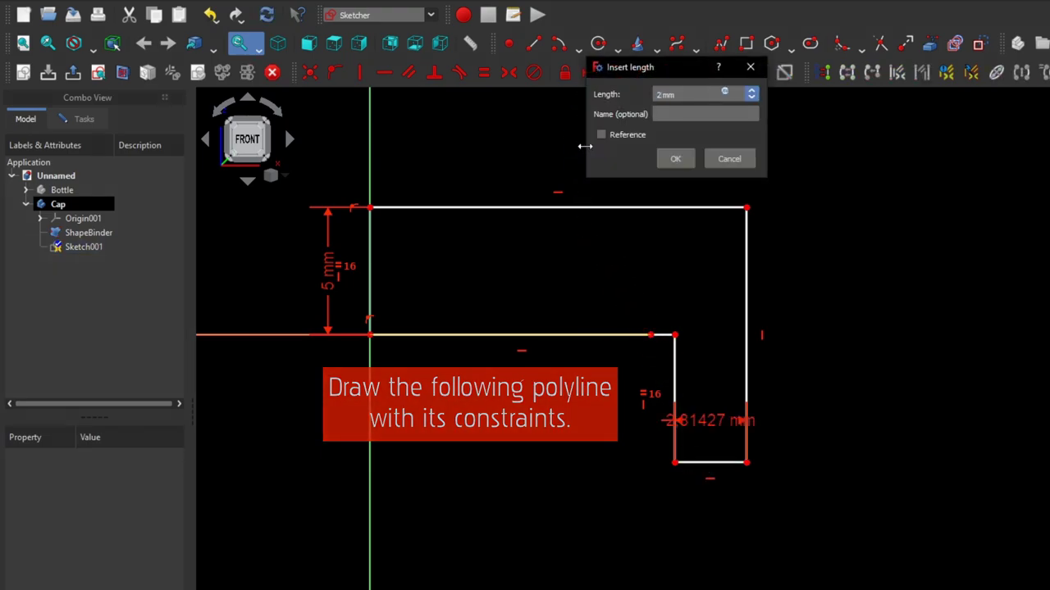
pyautogui.press('Return')
# - Constrain a 0.1 mm horizontal gap between the bottle rim's end point and the cap's inner corner
pyautogui.scroll(2, 653, 297)
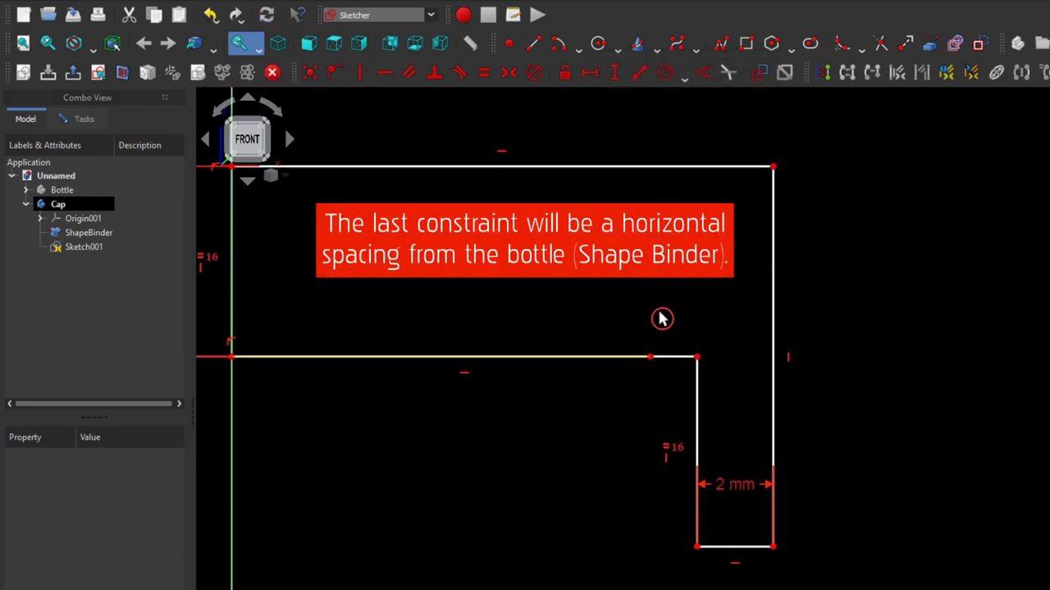
pyautogui.scroll(1, 664, 321)
pyautogui.click(649, 367)
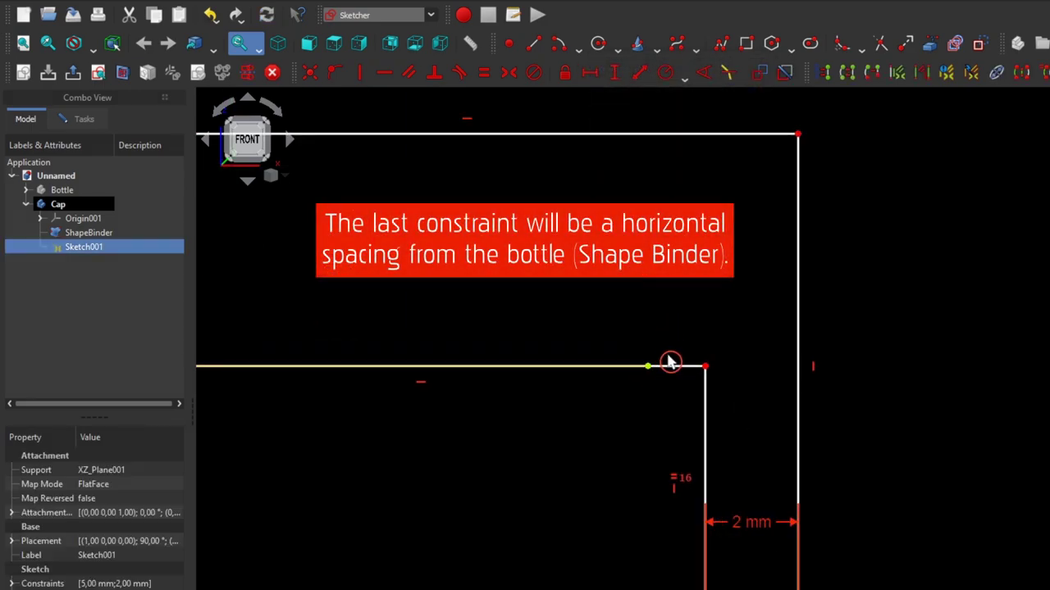
pyautogui.click(705, 367)
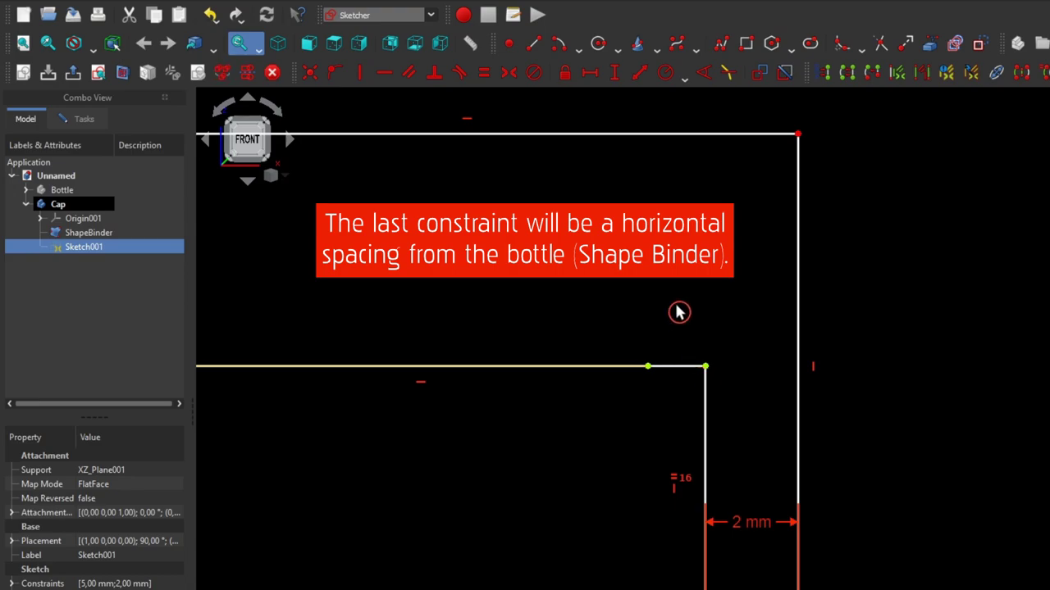
pyautogui.click(596, 79)
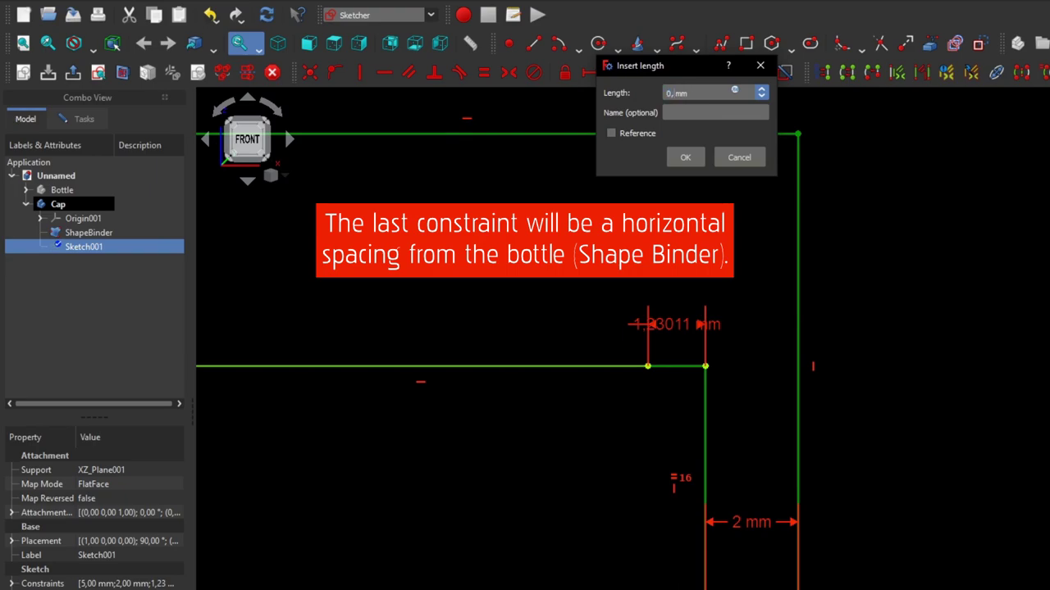
pyautogui.press('Return')
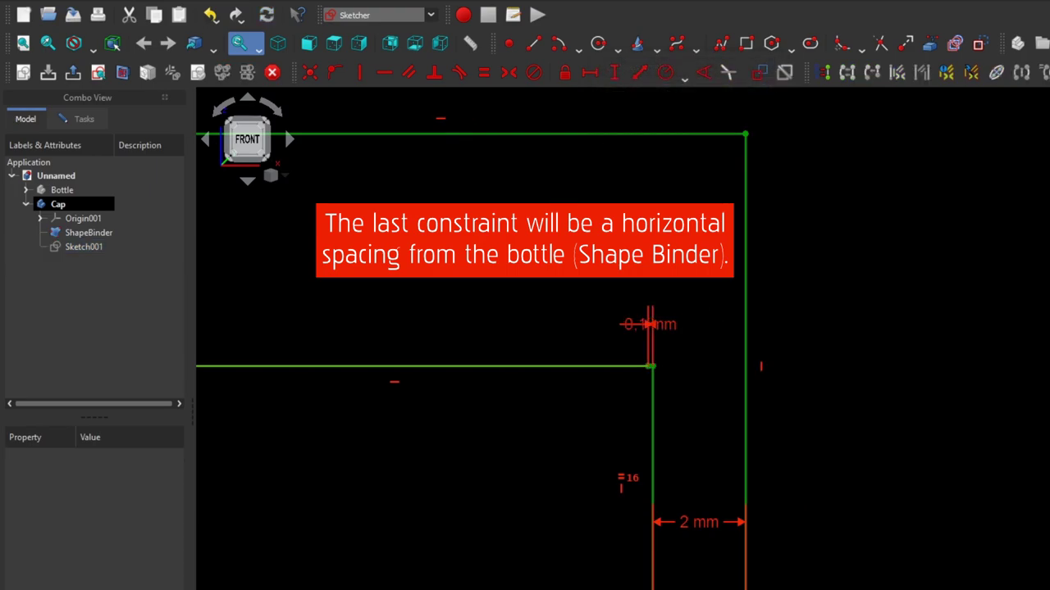
# - Highlight the Bottle body in the tree and zoom out
pyautogui.click(81, 194)
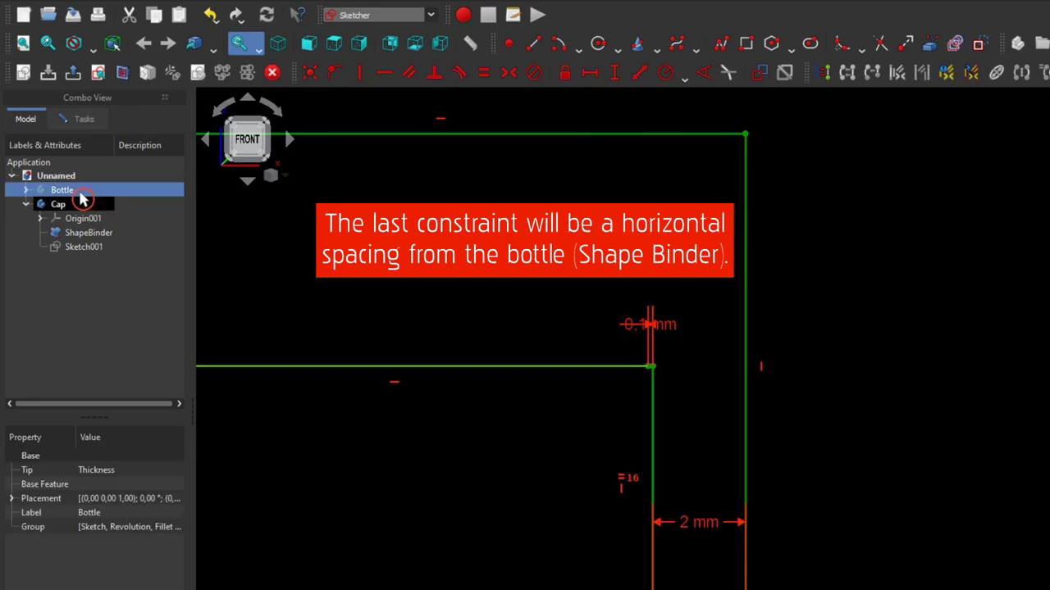
pyautogui.click(382, 277)
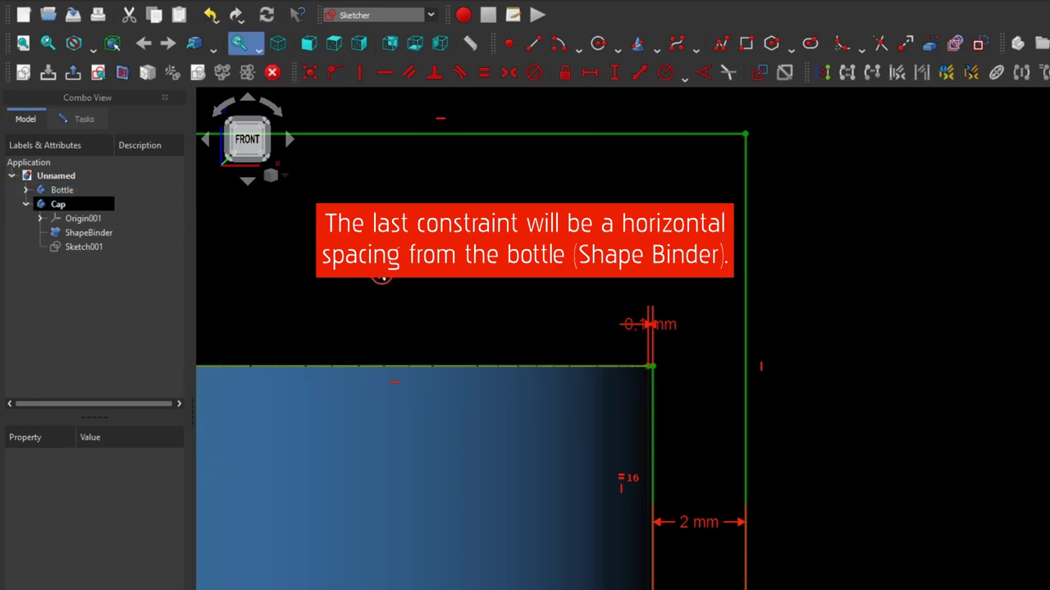
pyautogui.scroll(-2, 381, 277)
pyautogui.scroll(-2, 382, 276)
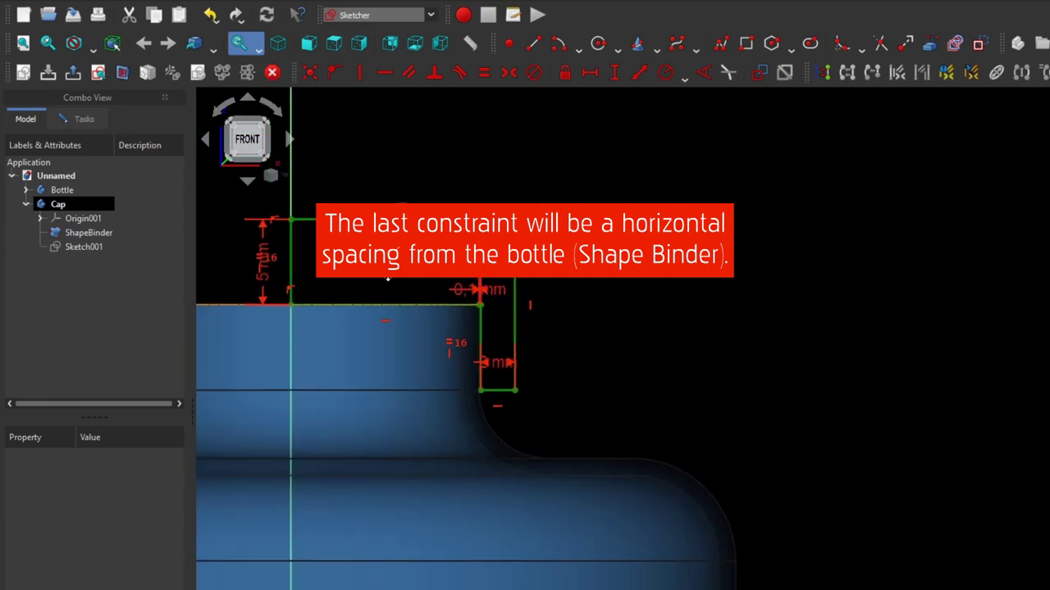
pyautogui.scroll(-1, 430, 306)
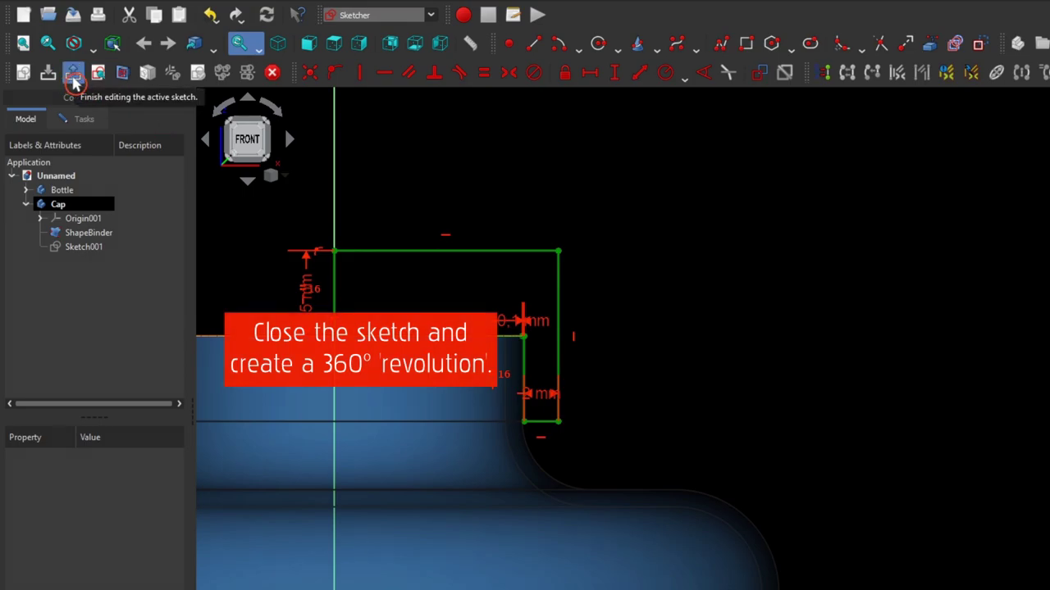
# - Close the cap sketch and revolve it 360° about its vertical axis
pyautogui.click(73, 73)
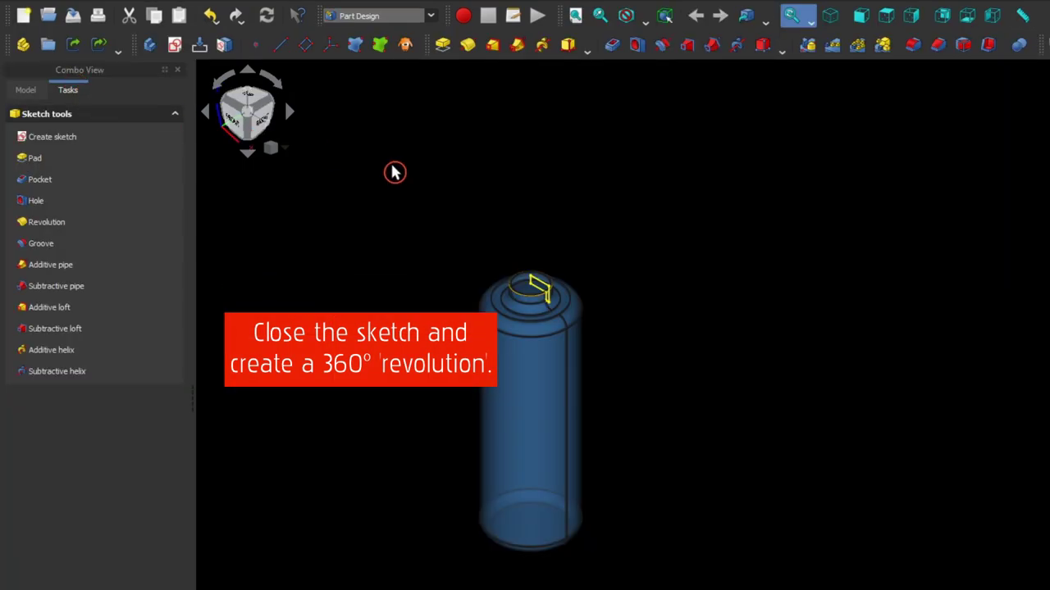
pyautogui.scroll(3, 545, 283)
pyautogui.scroll(2, 607, 242)
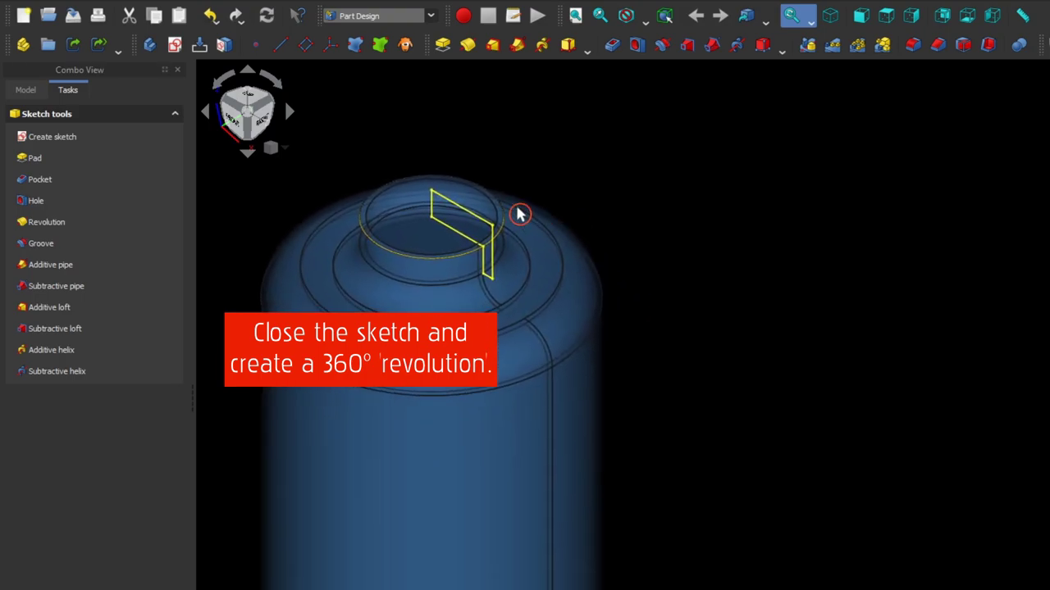
pyautogui.click(67, 223)
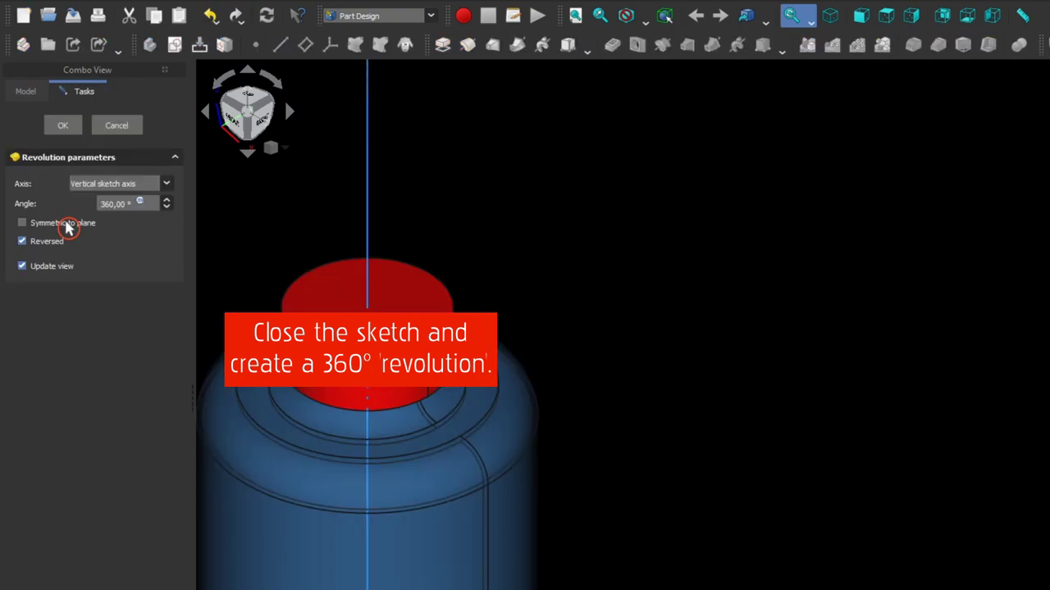
pyautogui.click(70, 130)
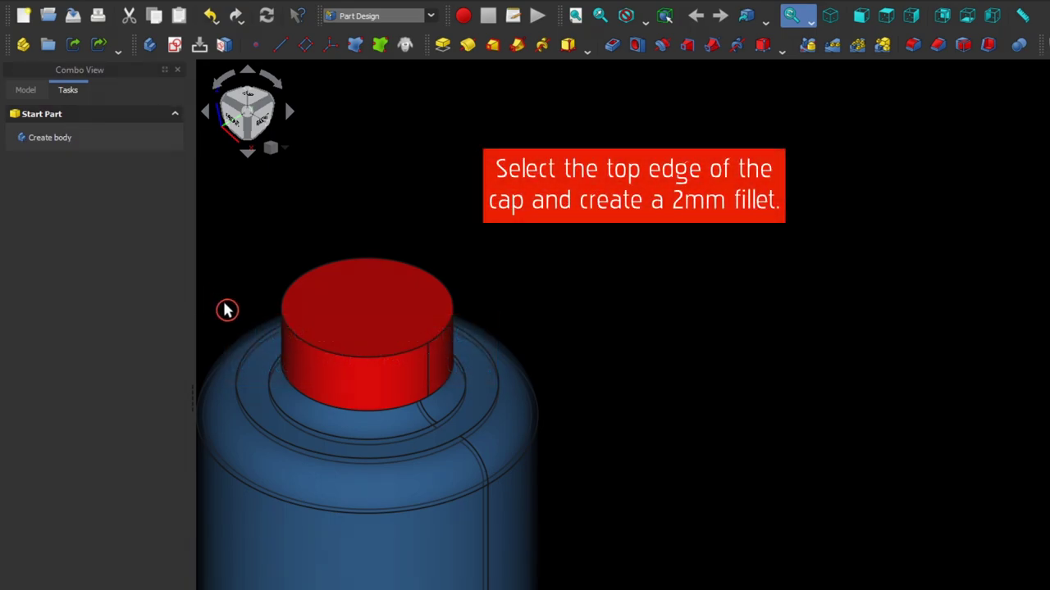
# - Fillet the red cap's top rim edge with a 2 mm radius
pyautogui.click(315, 347)
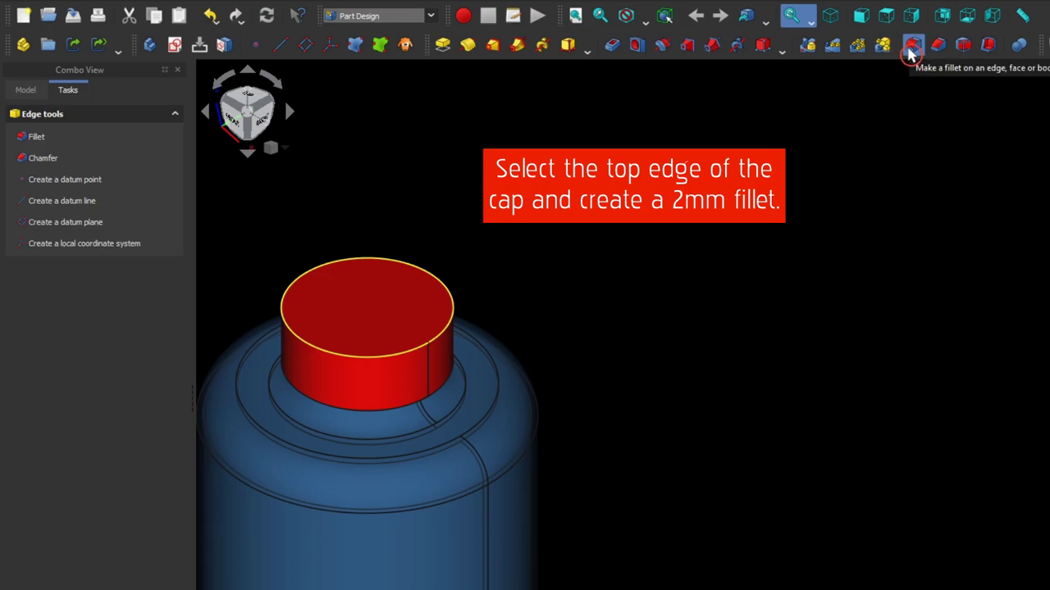
pyautogui.click(911, 51)
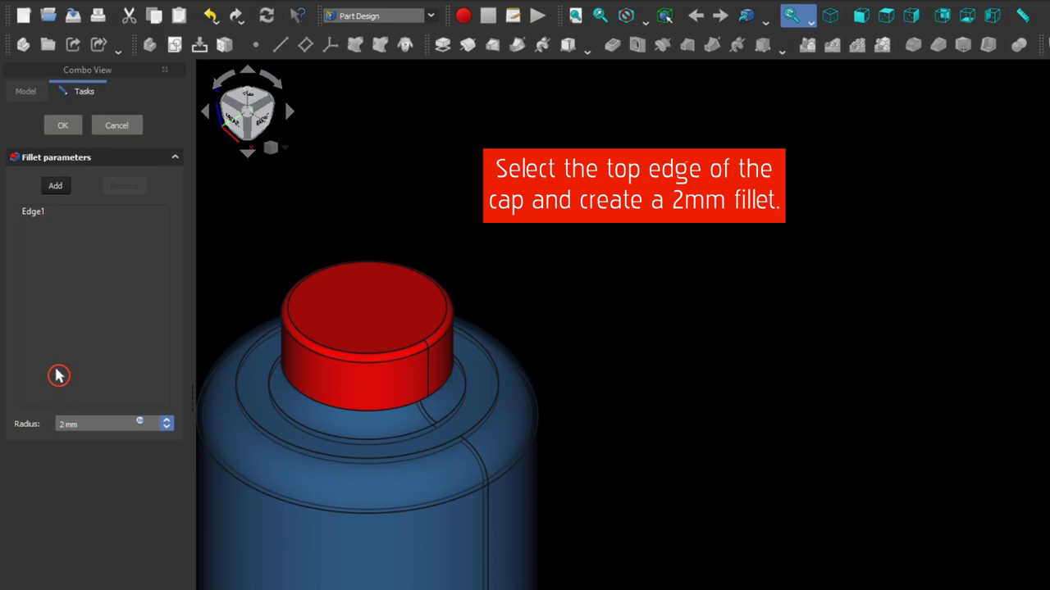
pyautogui.click(66, 131)
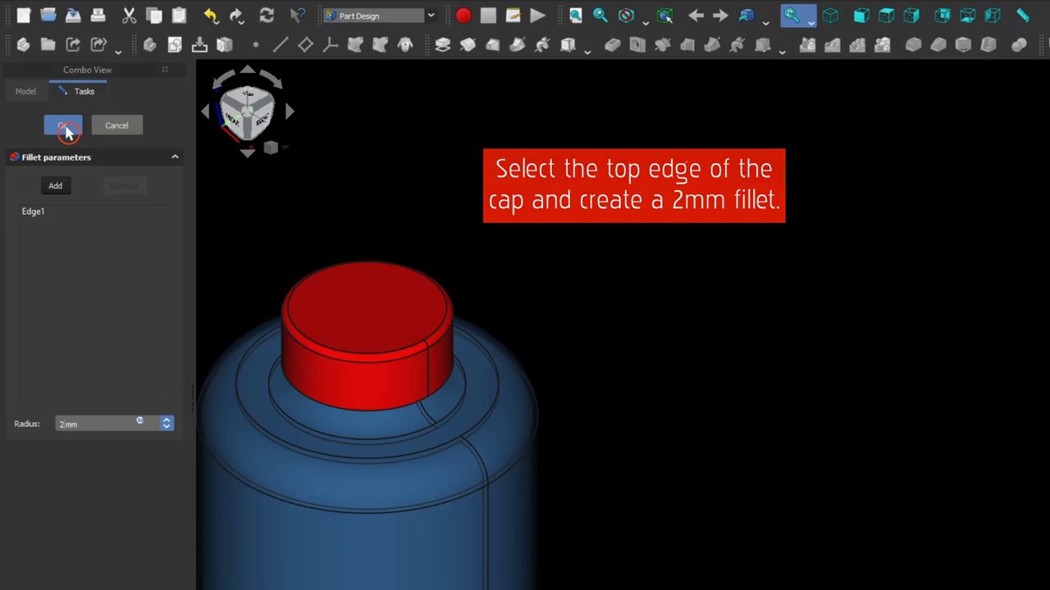
pyautogui.click(67, 132)
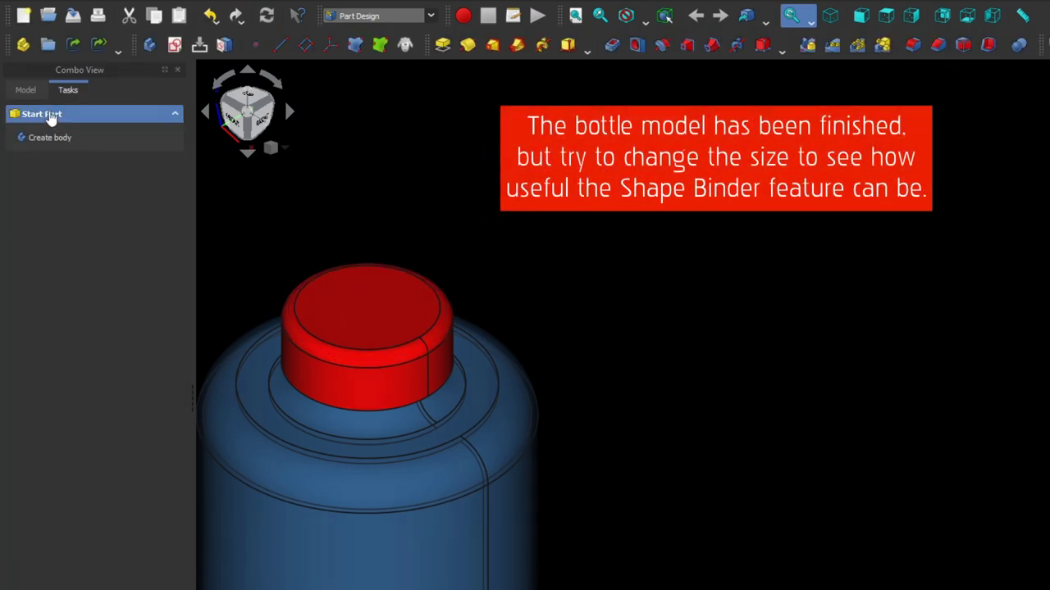
# - Change the neck dimension in the Bottle revolution's sketch to 20 mm and close the sketch
pyautogui.click(25, 89)
pyautogui.scroll(-2, 382, 228)
pyautogui.scroll(-2, 382, 228)
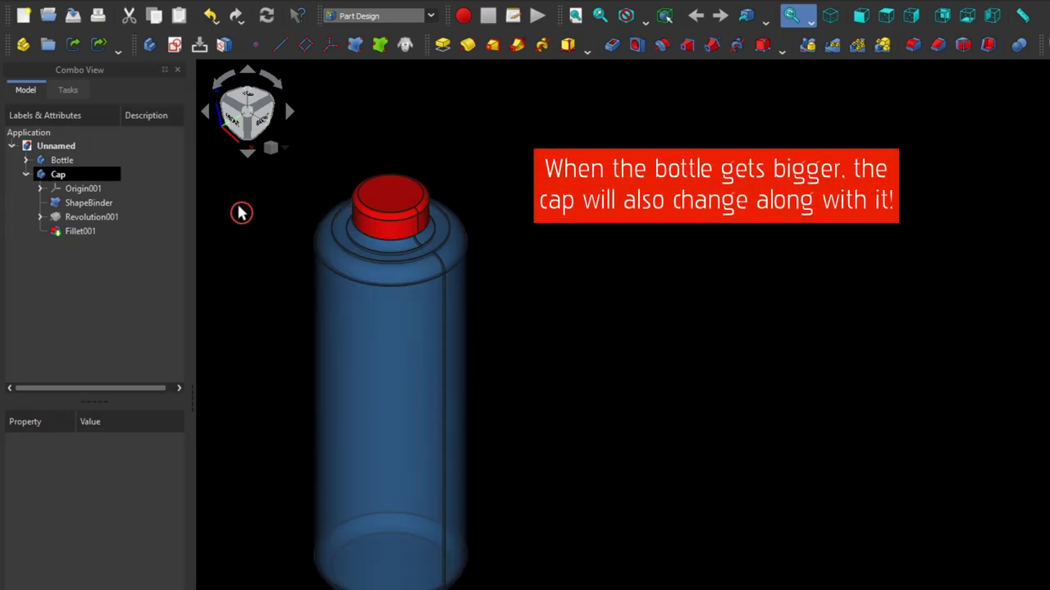
pyautogui.click(29, 162)
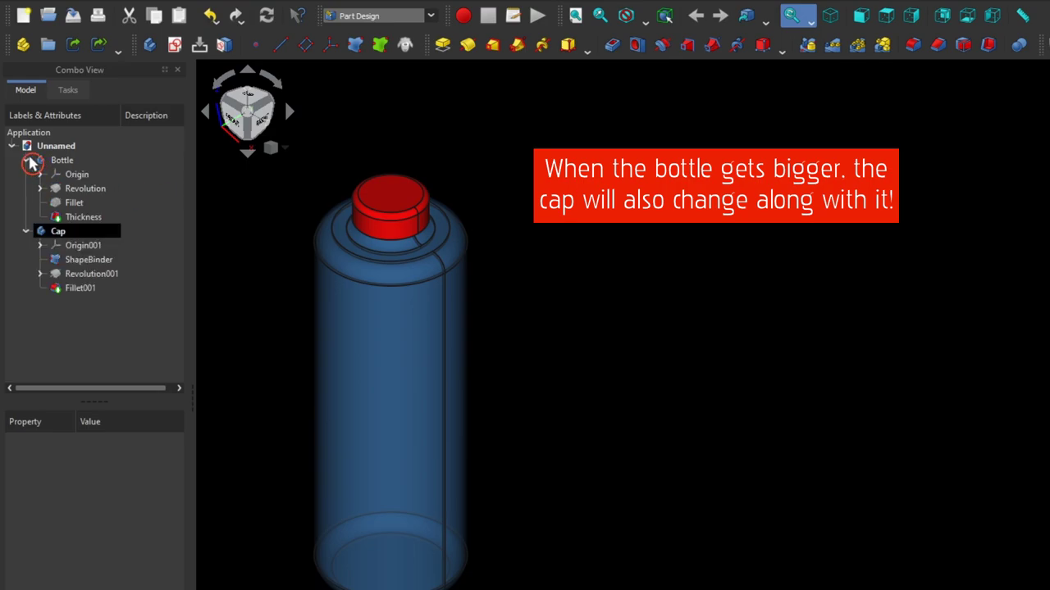
pyautogui.click(40, 188)
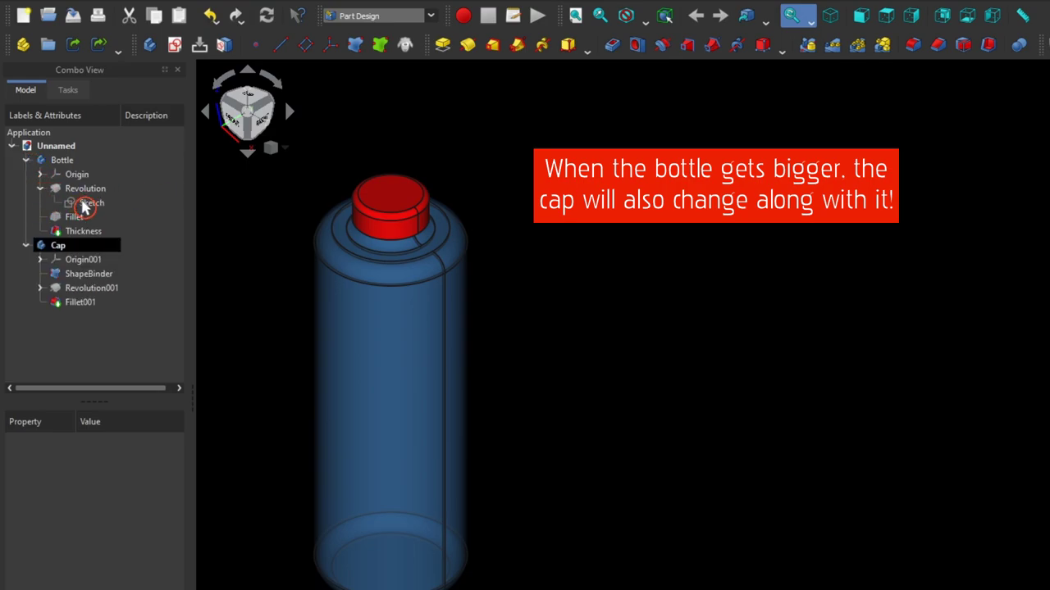
pyautogui.doubleClick(85, 205)
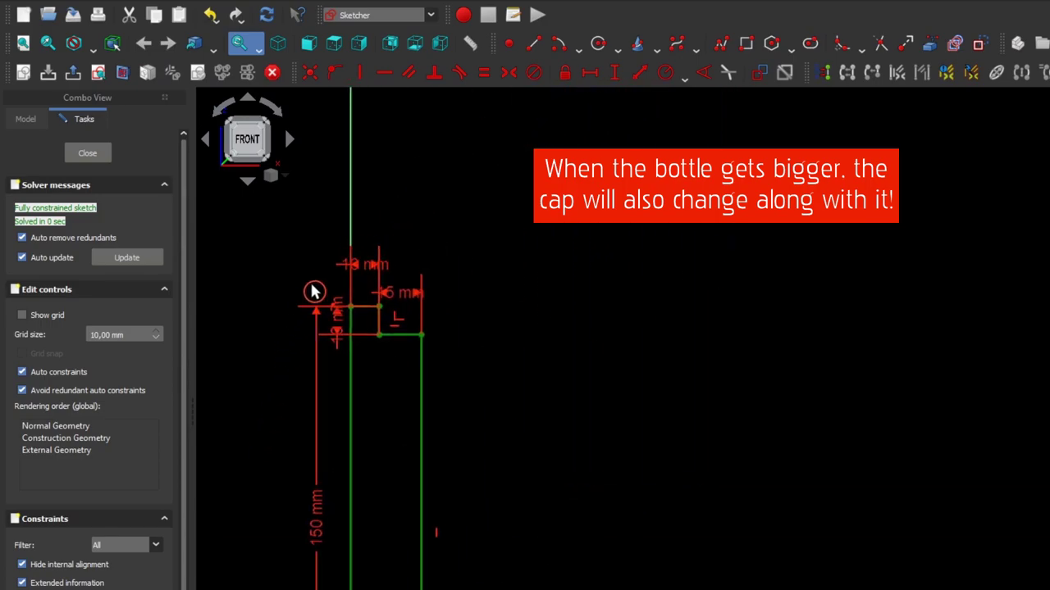
pyautogui.scroll(2, 361, 265)
pyautogui.scroll(1, 366, 246)
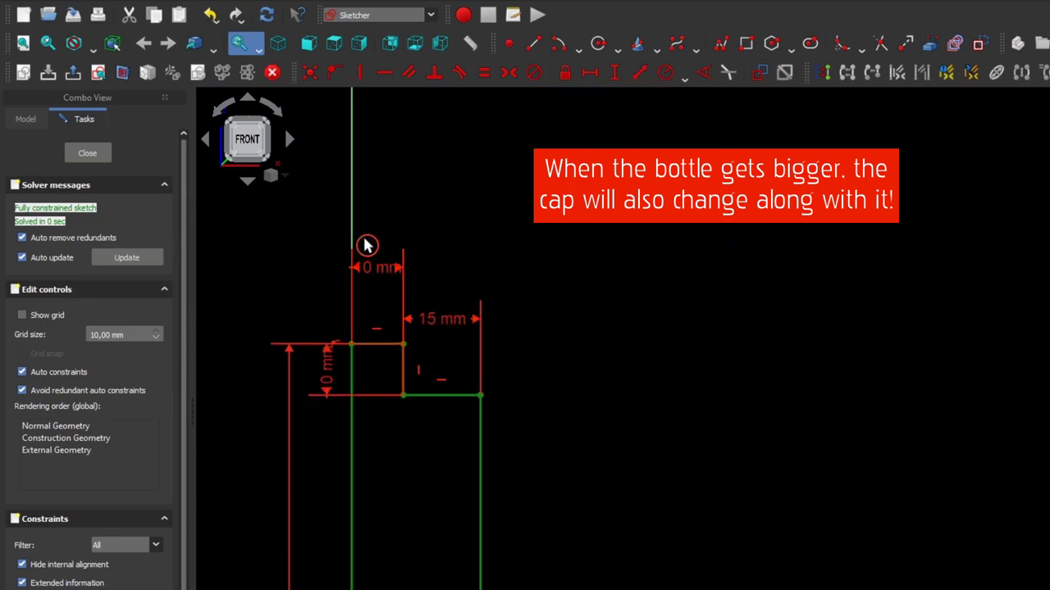
pyautogui.doubleClick(373, 279)
pyautogui.write('20')
pyautogui.press('Return')
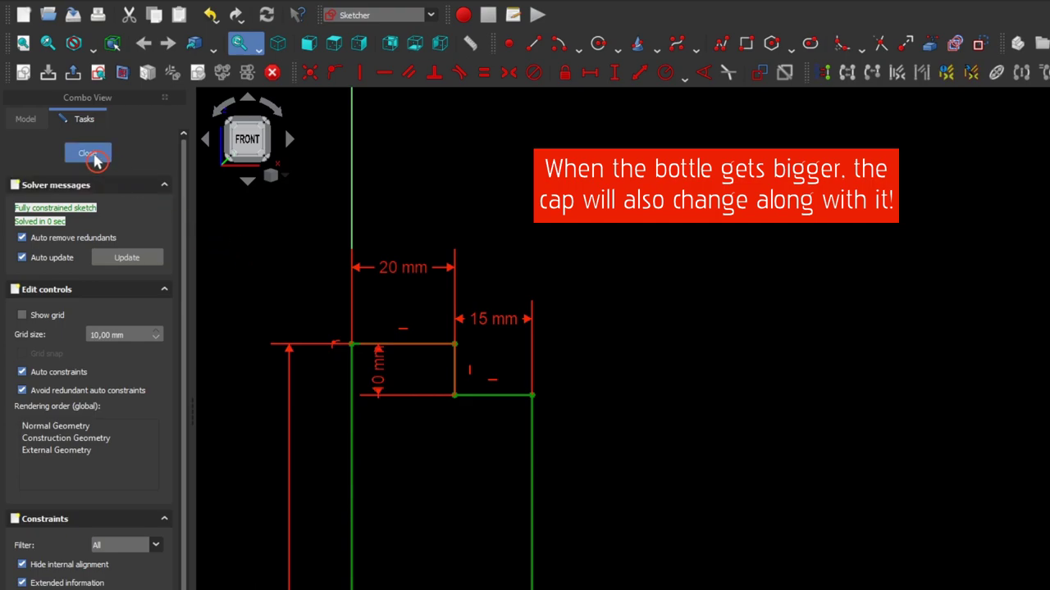
pyautogui.click(92, 155)
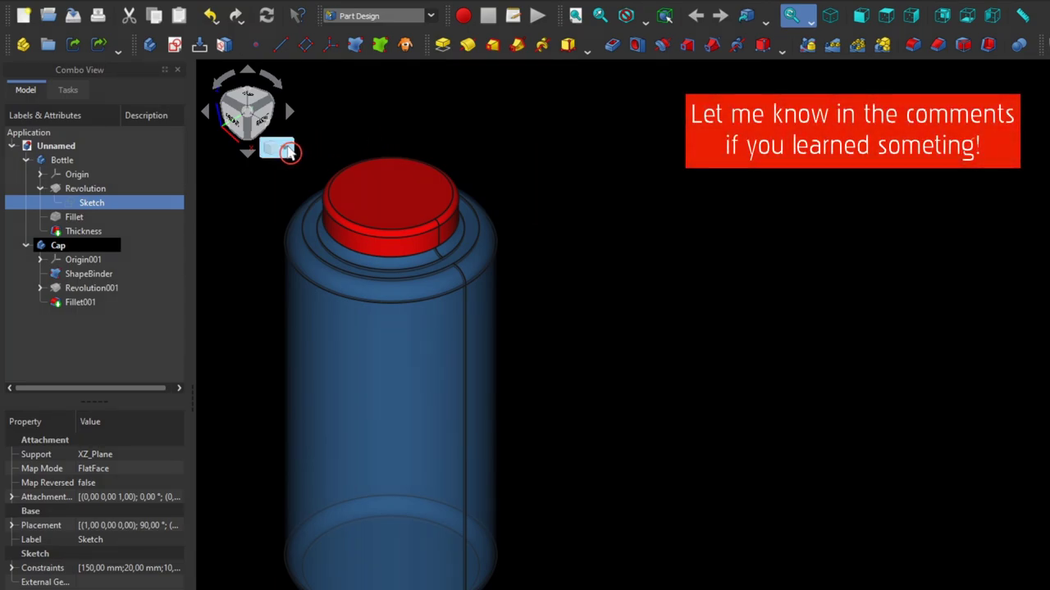
# - Switch the 3D view to perspective and orbit to inspect the cap on the widened bottle
pyautogui.click(274, 148)
pyautogui.click(301, 167)
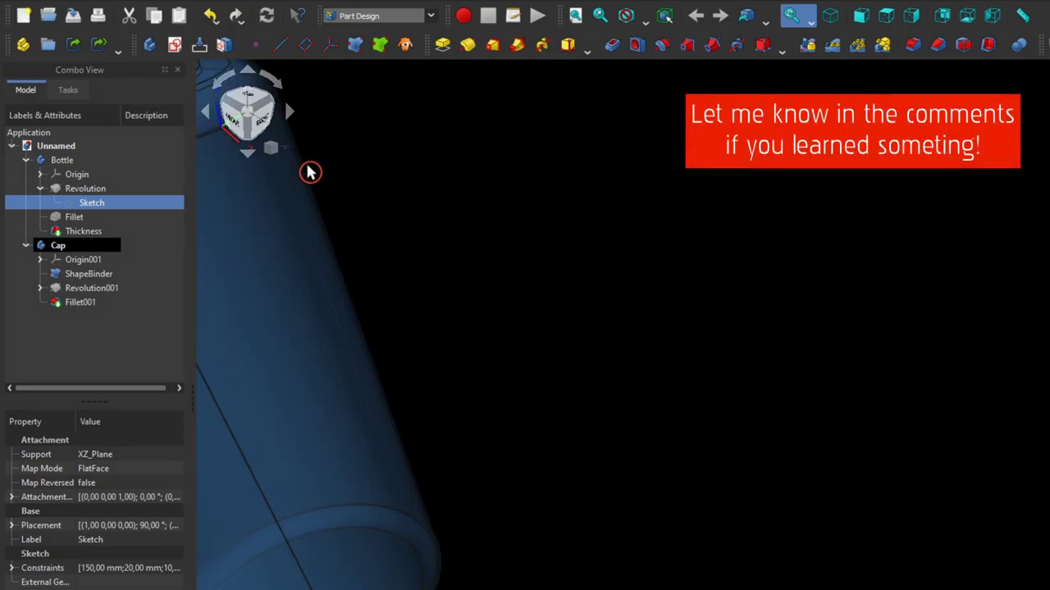
pyautogui.scroll(-5, 792, 418)
pyautogui.moveTo(779, 413)
pyautogui.mouseDown(button='middle')
pyautogui.moveTo(719, 382)
pyautogui.moveTo(887, 464)
pyautogui.moveTo(789, 347)
pyautogui.mouseUp(button='middle')
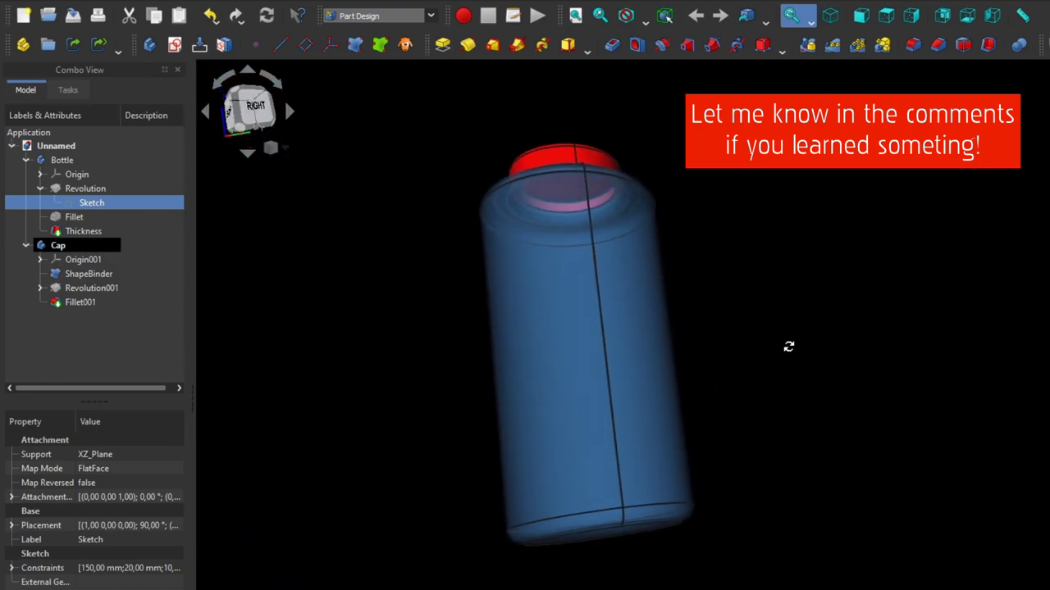
pyautogui.scroll(2, 633, 168)
pyautogui.scroll(2, 620, 153)
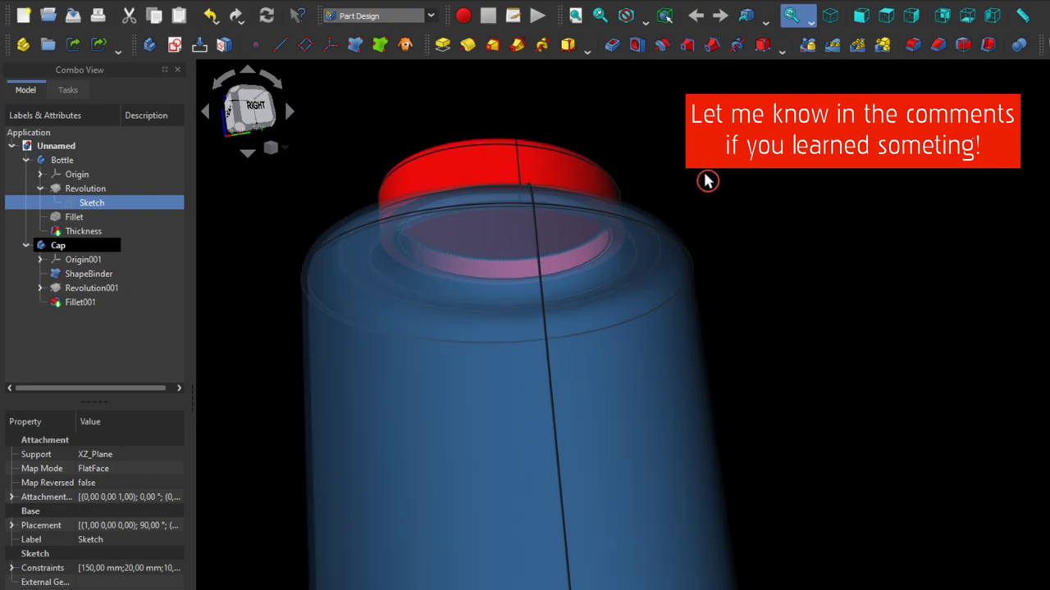
pyautogui.scroll(-3, 689, 176)
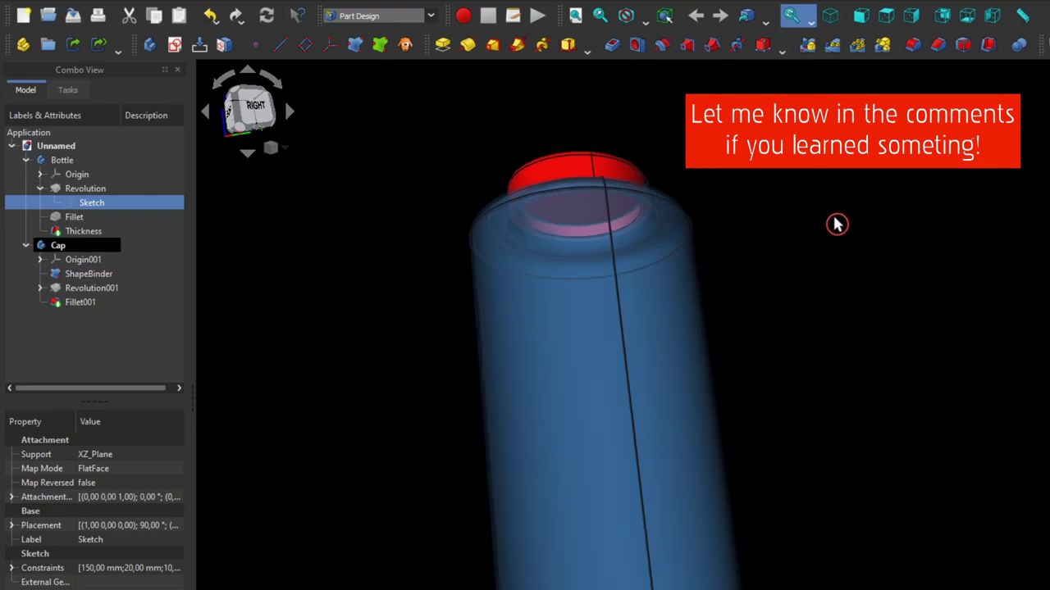
pyautogui.moveTo(834, 225)
pyautogui.mouseDown(button='middle')
pyautogui.moveTo(874, 317)
pyautogui.moveTo(727, 237)
pyautogui.moveTo(759, 251)
pyautogui.moveTo(902, 264)
pyautogui.mouseUp(button='middle')
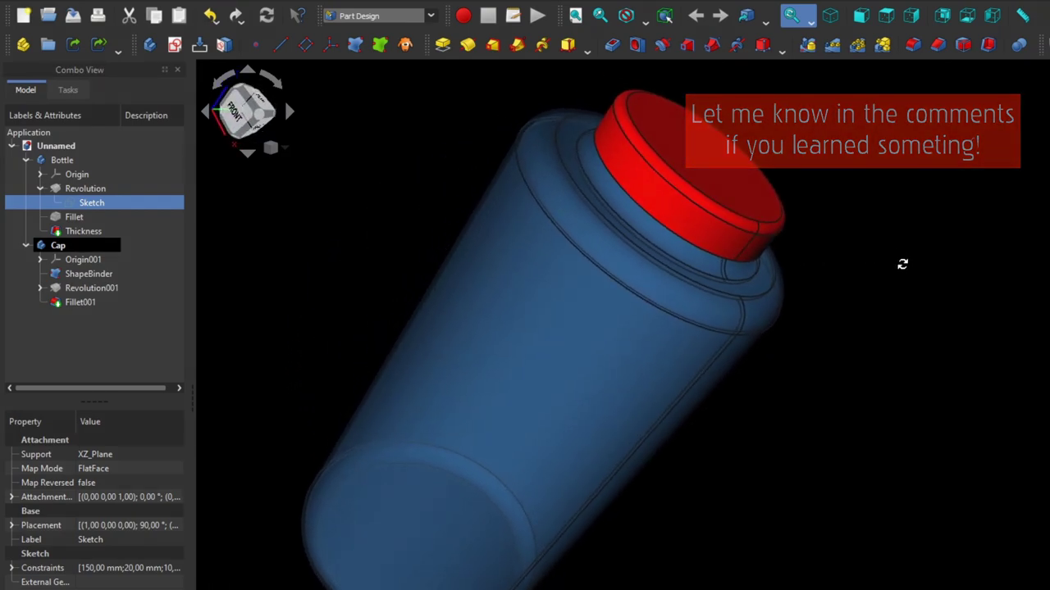
pyautogui.scroll(-3, 583, 181)
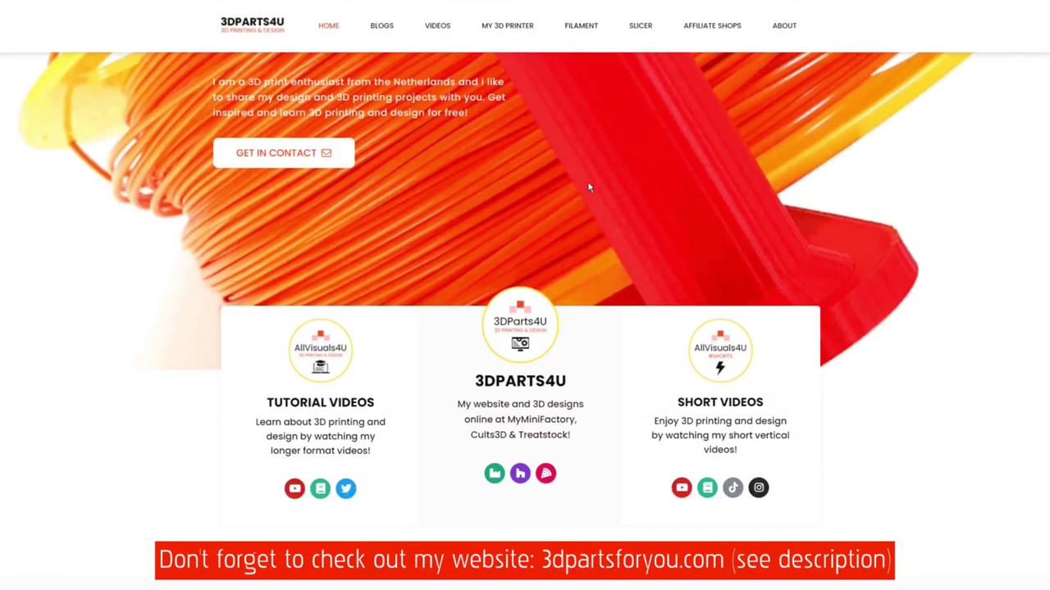
pyautogui.scroll(-2, 611, 254)
pyautogui.scroll(-2, 621, 268)
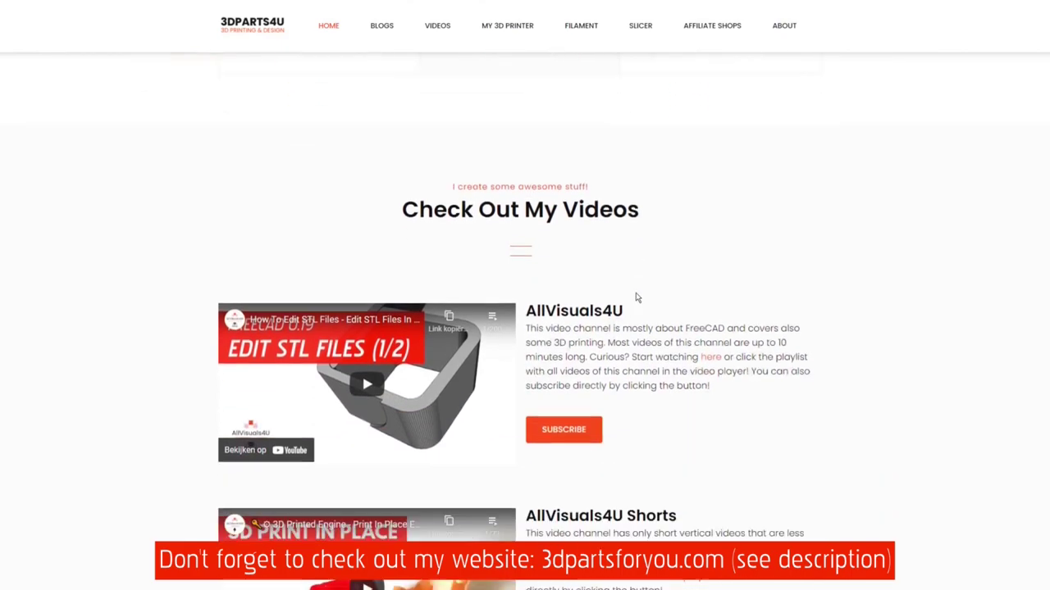
pyautogui.scroll(-1, 638, 298)
pyautogui.scroll(-1, 644, 312)
pyautogui.scroll(-2, 648, 326)
pyautogui.scroll(-2, 649, 326)
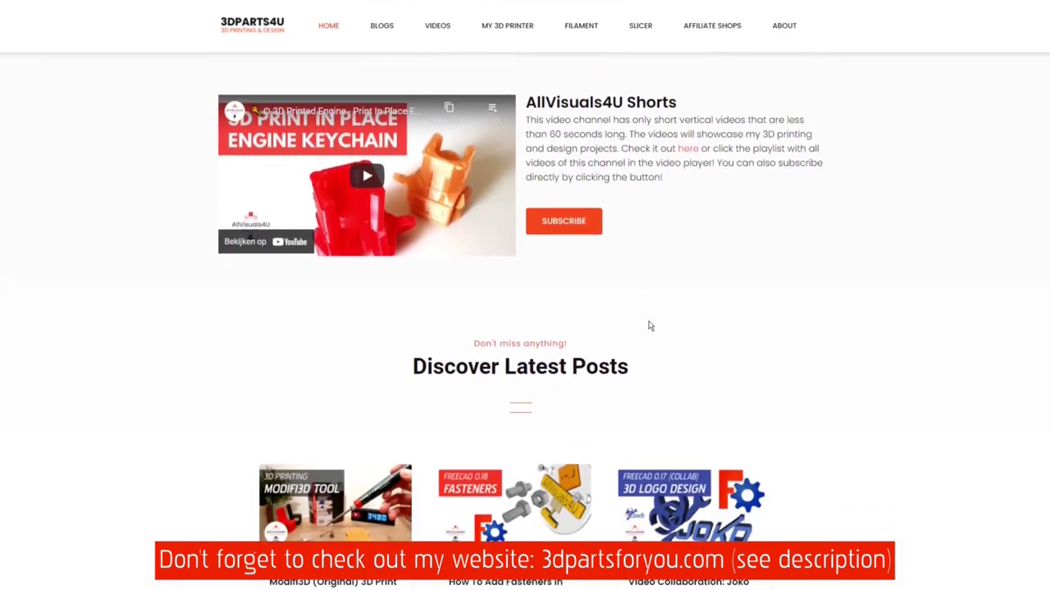